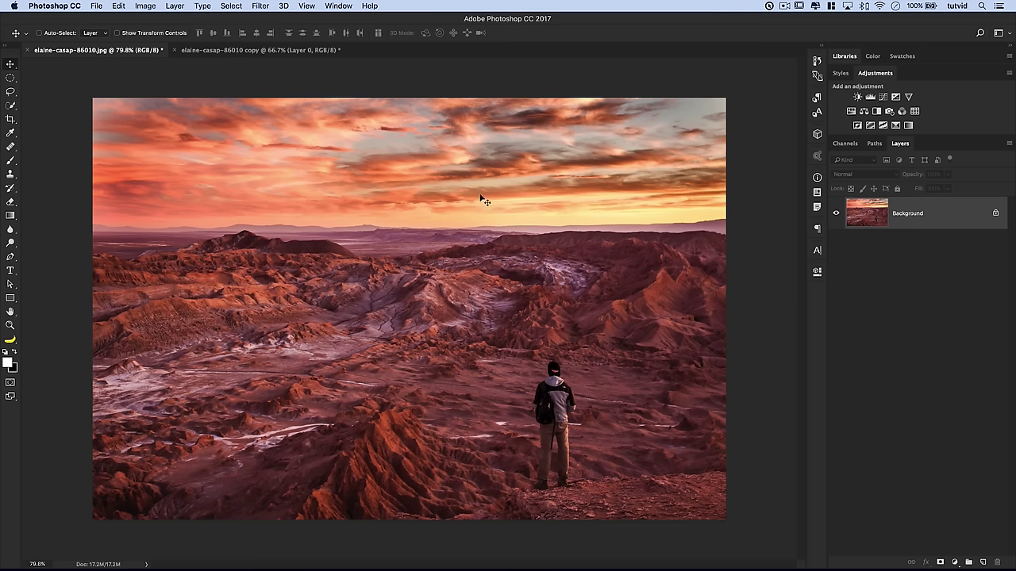
# Confirm the 3000 × 2000 px image size and convert the Background layer to a smart object
pyautogui.click(145, 6)
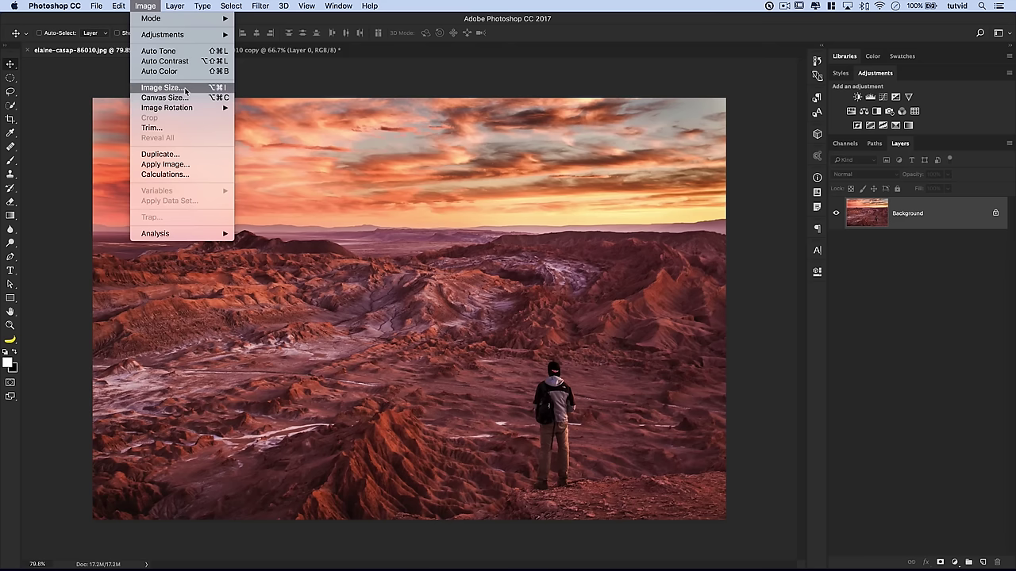
pyautogui.click(184, 89)
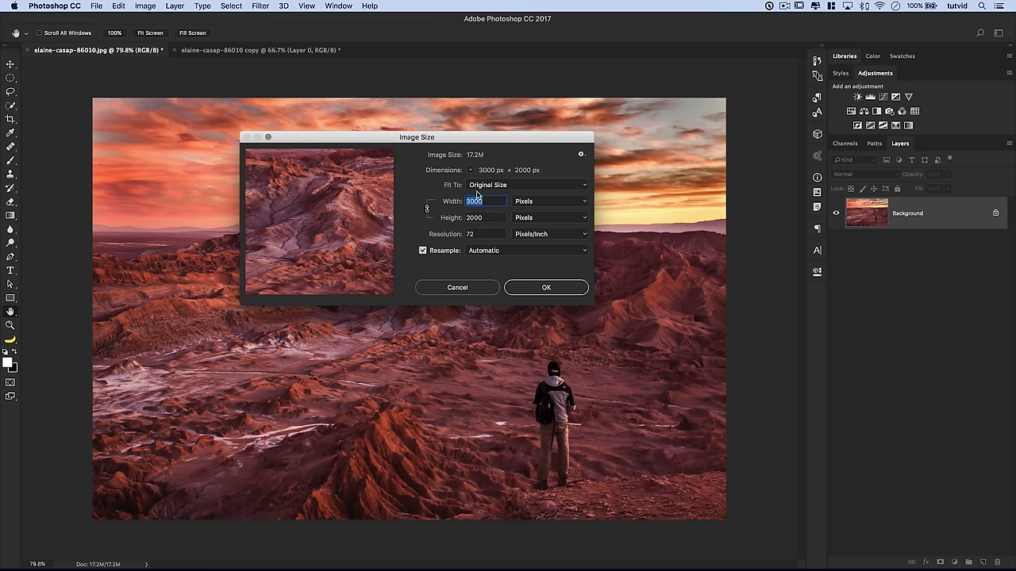
pyautogui.click(546, 290)
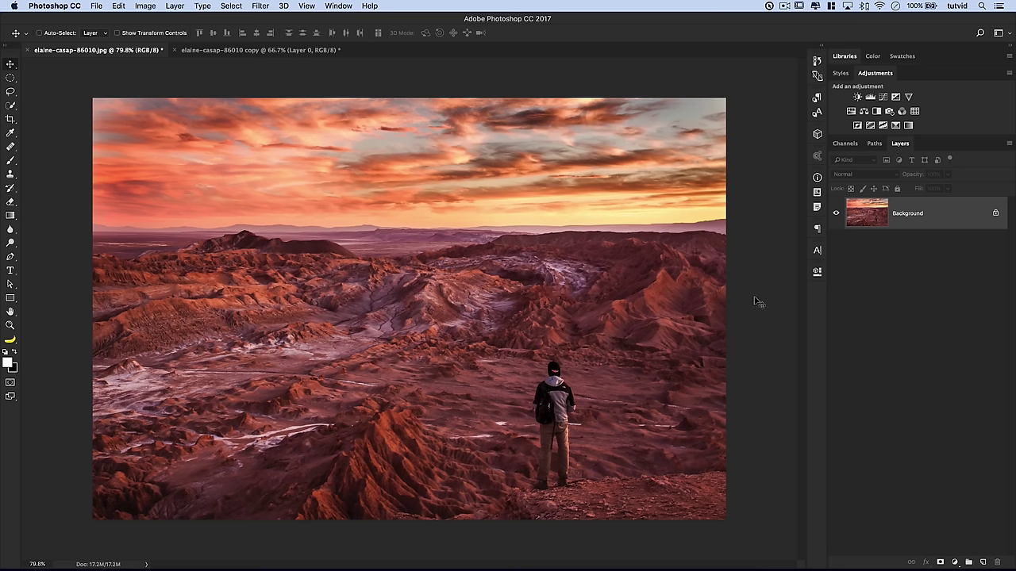
pyautogui.rightClick(915, 214)
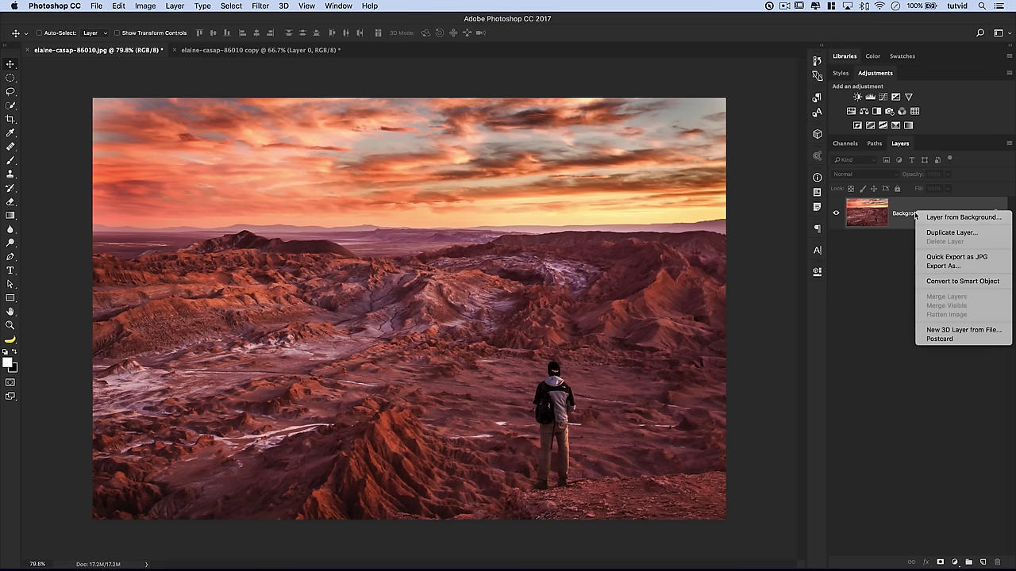
pyautogui.click(937, 282)
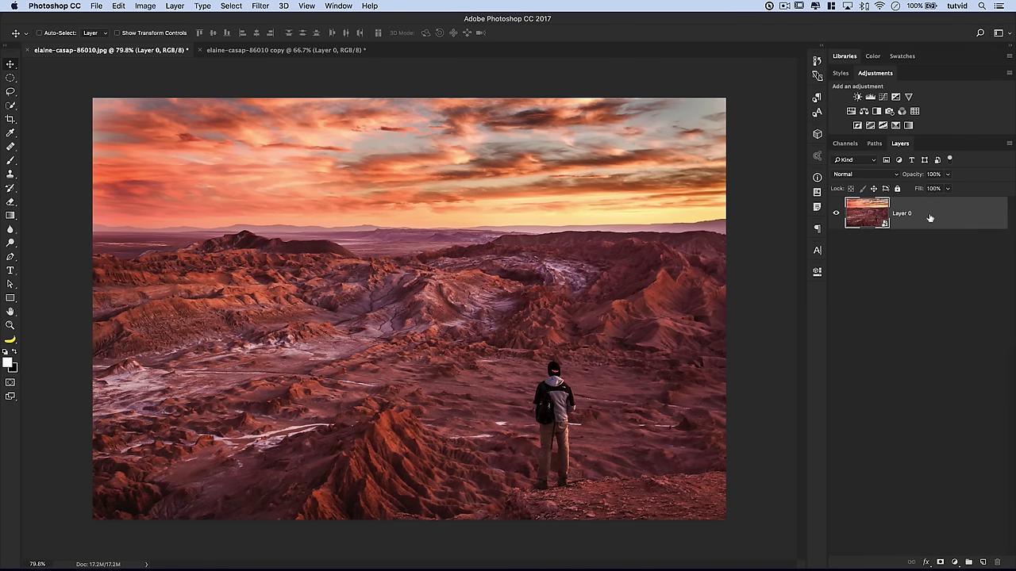
# Apply Filter > Pixelate > Mezzotint with the Coarse Dots type to Layer 0
pyautogui.click(269, 8)
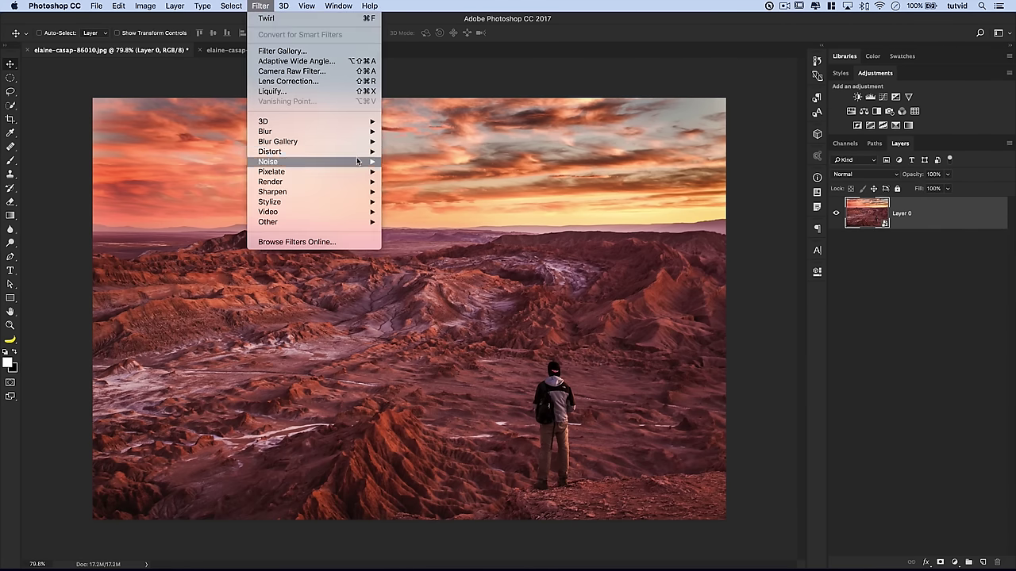
pyautogui.moveTo(314, 172)
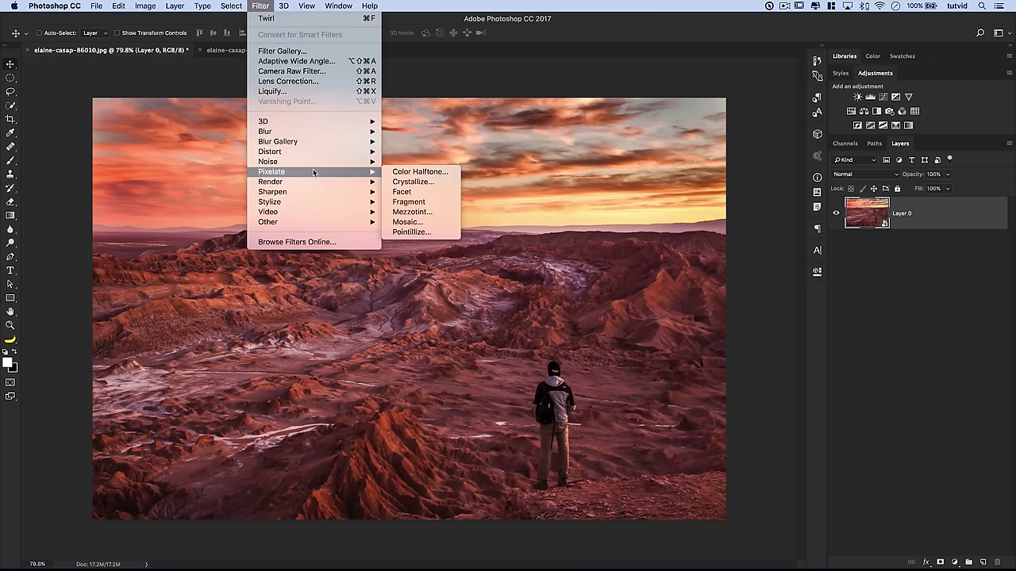
pyautogui.click(413, 213)
pyautogui.moveTo(493, 188); pyautogui.dragTo(475, 189)
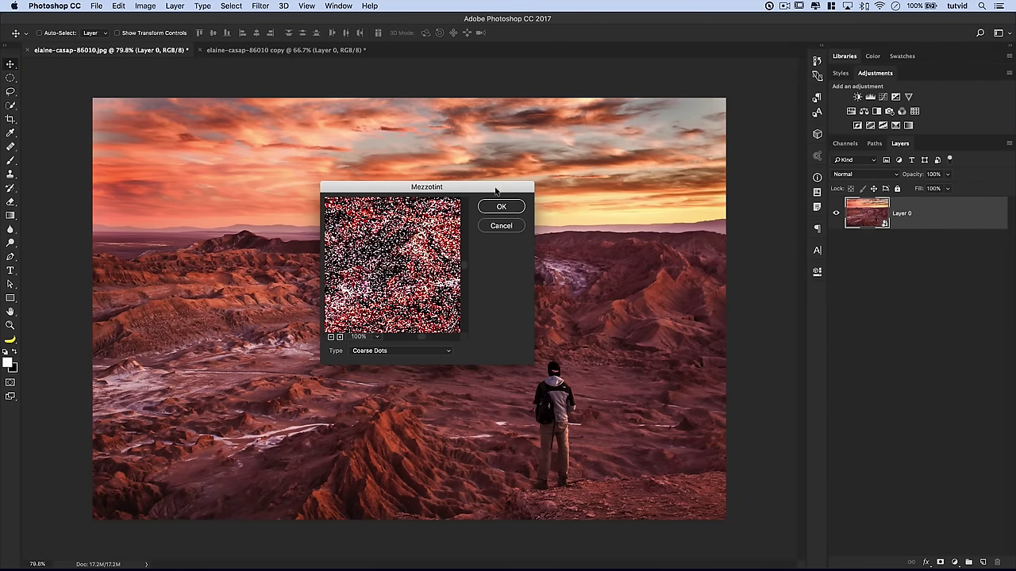
pyautogui.moveTo(469, 190); pyautogui.dragTo(469, 184)
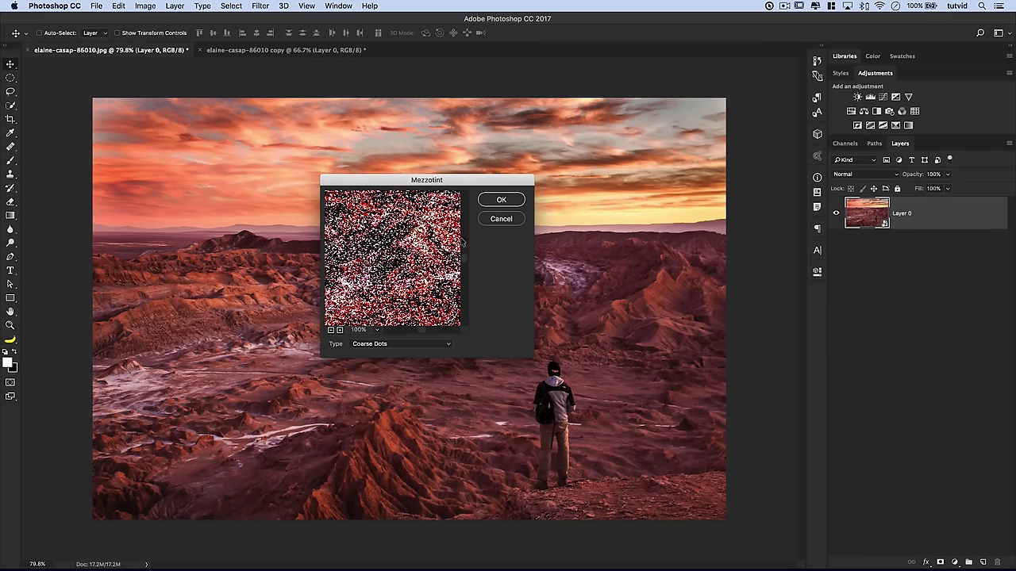
pyautogui.click(409, 345)
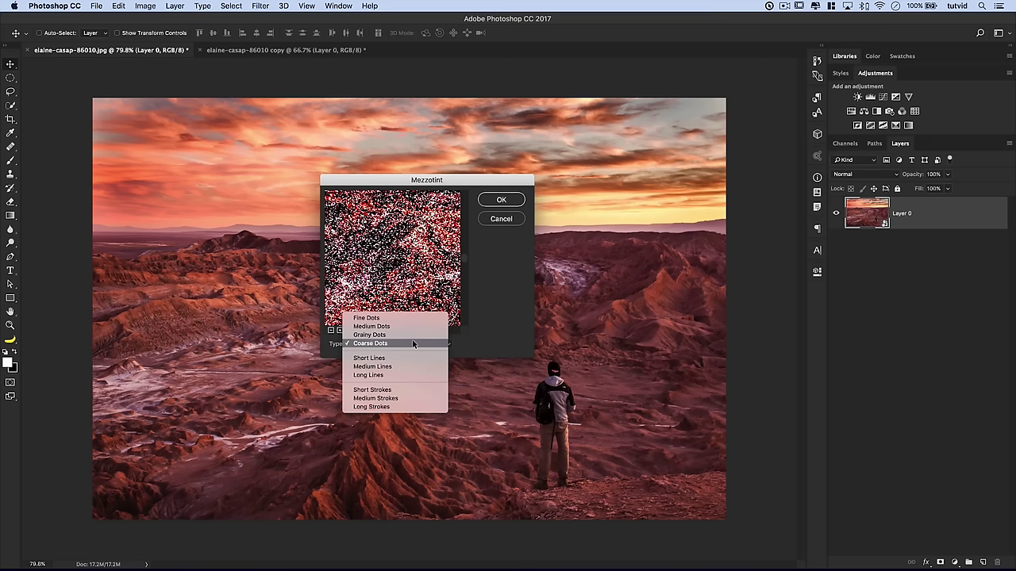
pyautogui.click(360, 344)
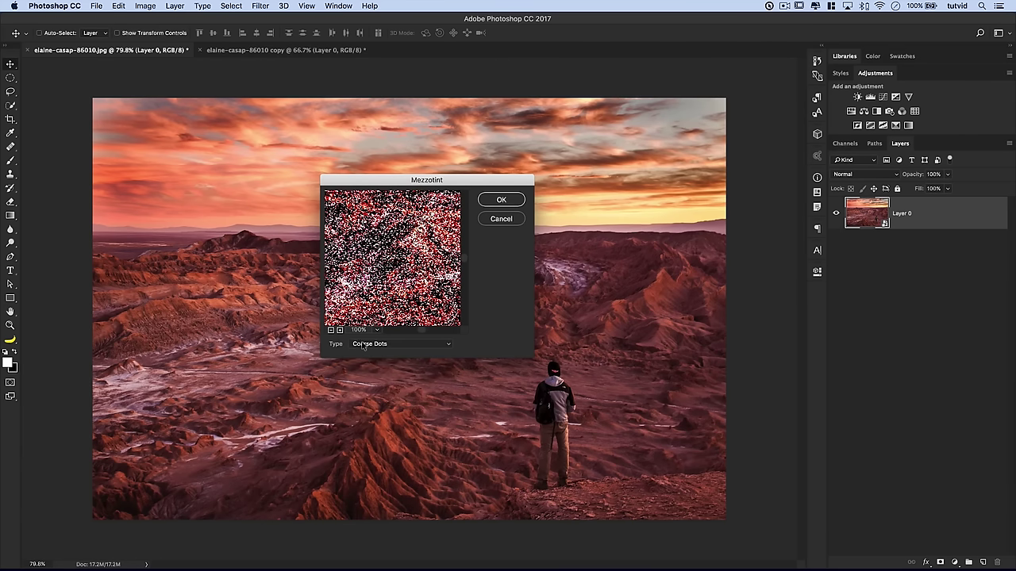
pyautogui.click(383, 344)
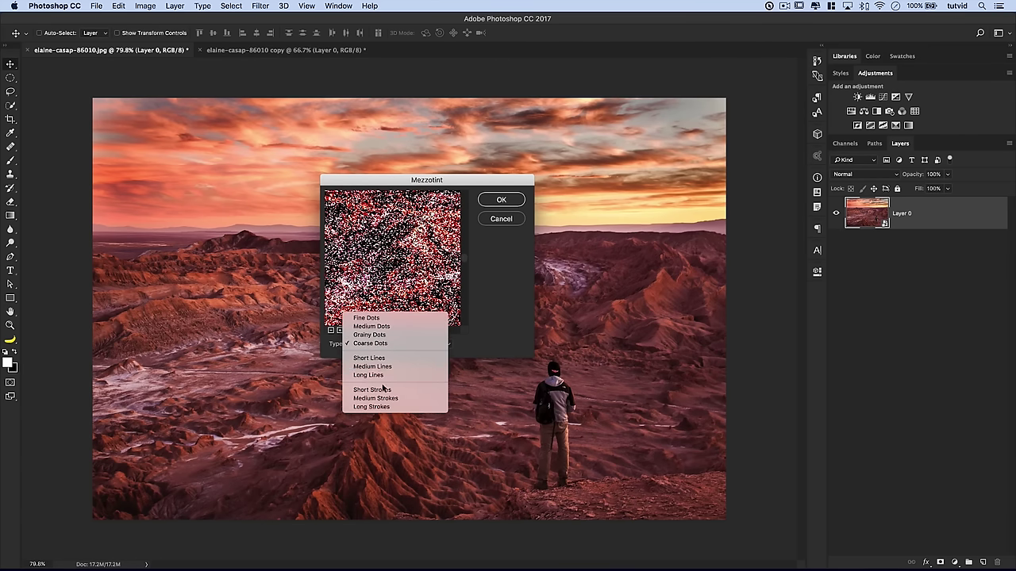
pyautogui.click(396, 345)
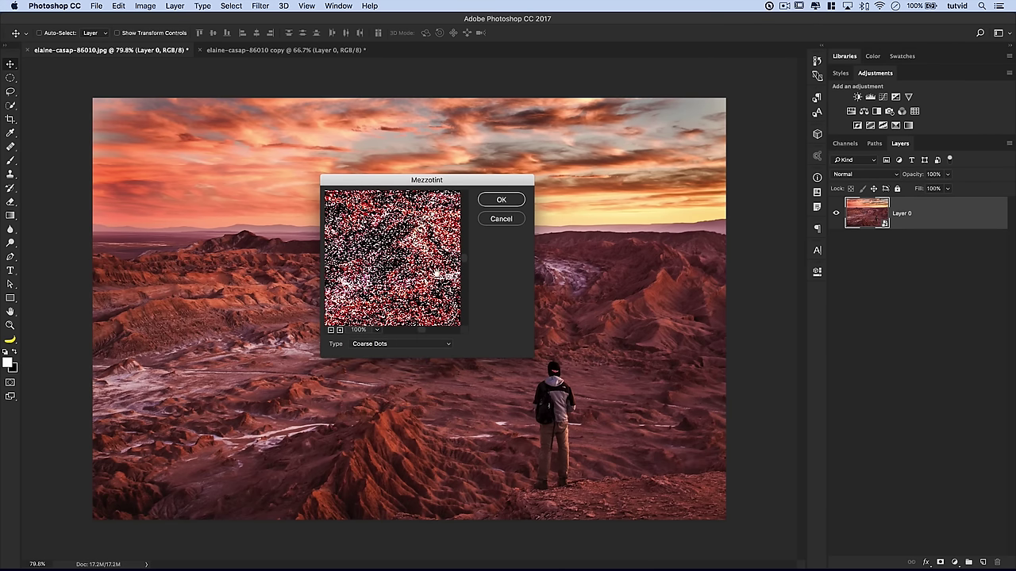
pyautogui.click(502, 200)
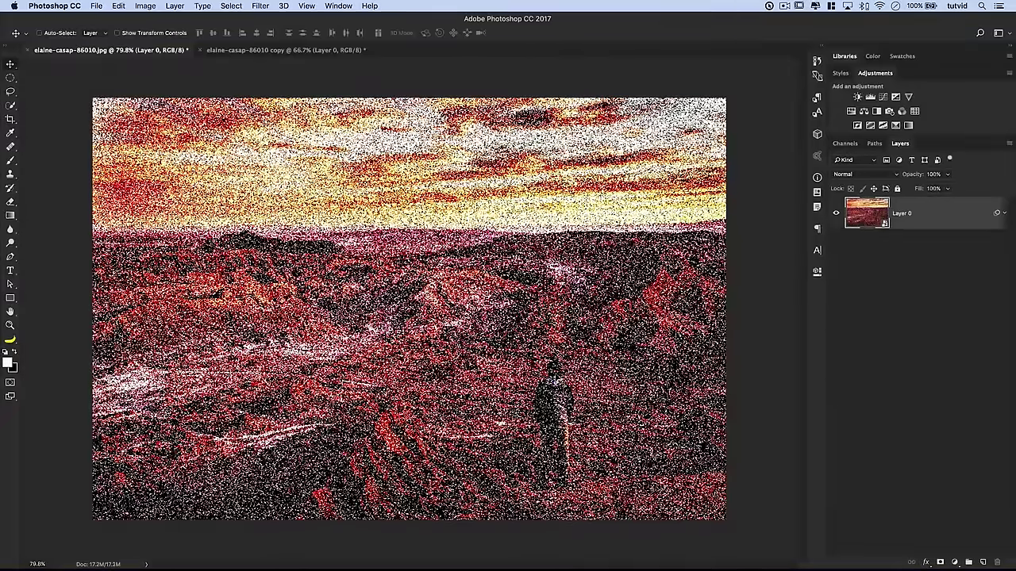
# Expand Layer 0 in the Layers panel to reveal its Mezzotint smart filter
pyautogui.click(260, 6)
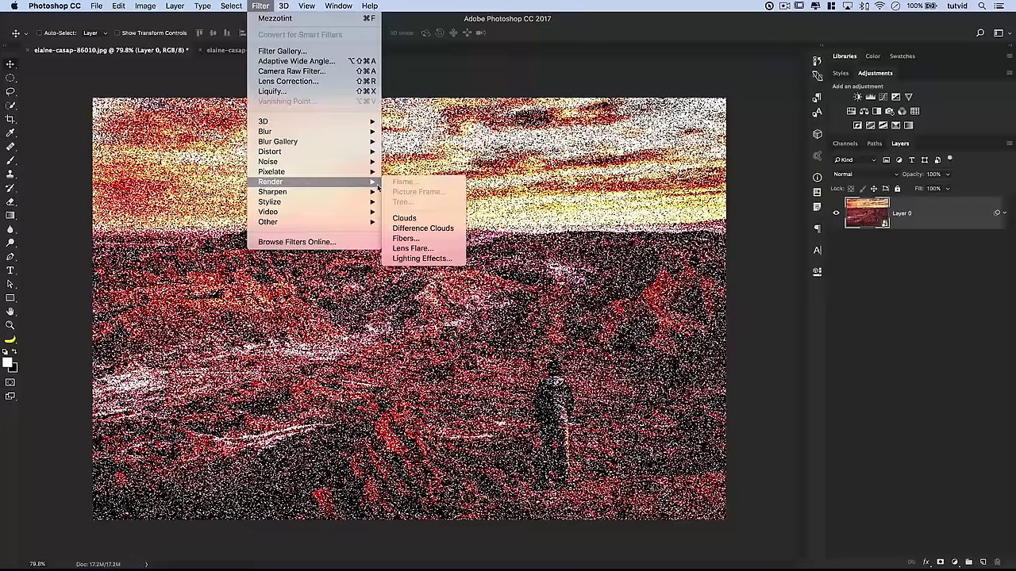
pyautogui.press('Escape')
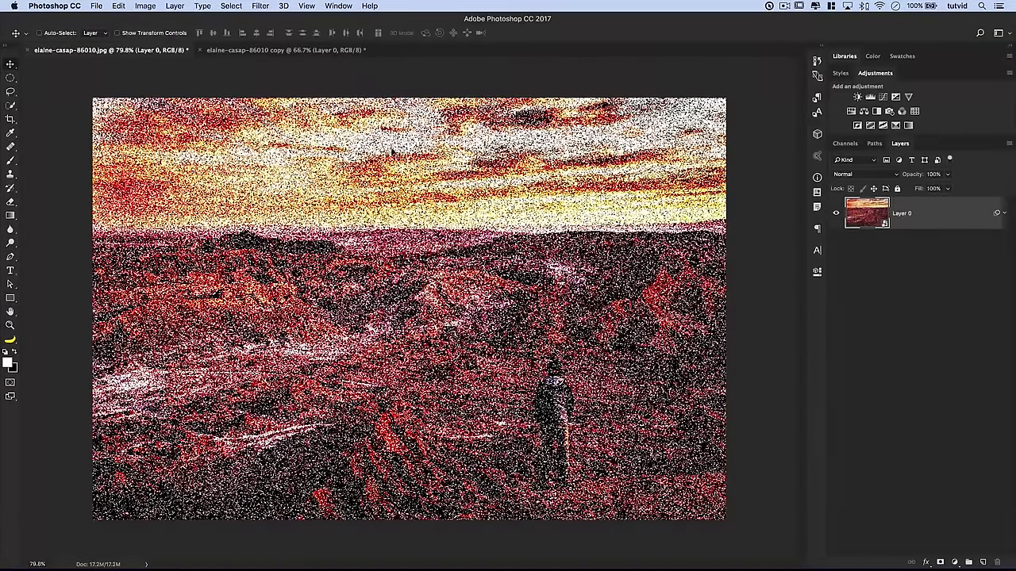
pyautogui.click(1004, 216)
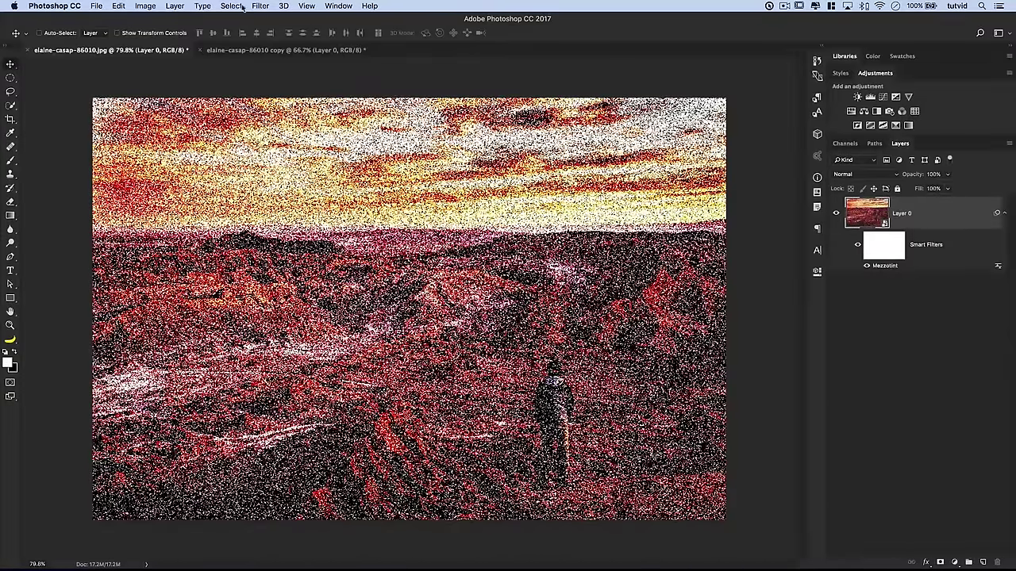
# Apply a Radial Blur with Amount 100, Zoom method and Good quality
pyautogui.click(271, 7)
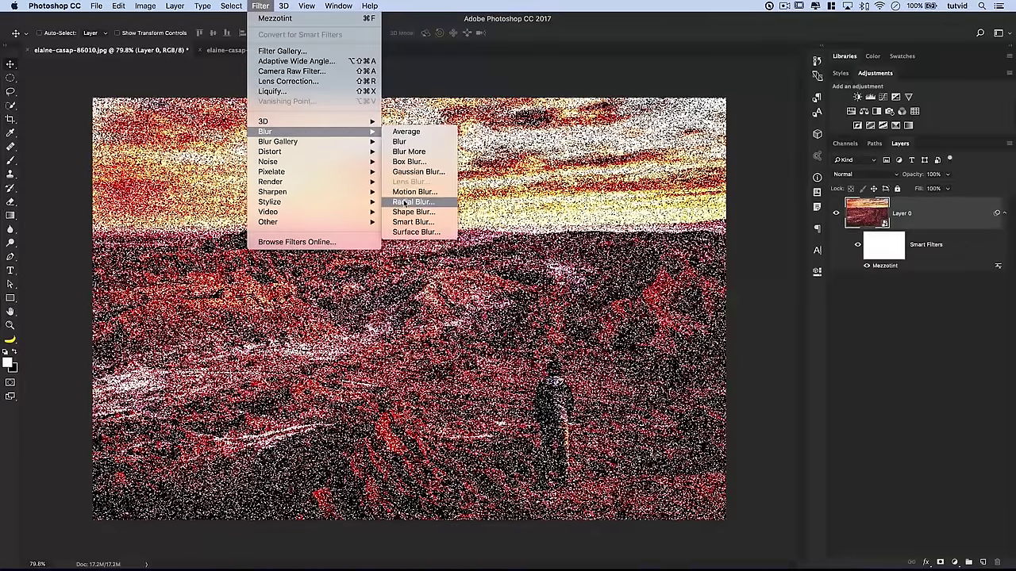
pyautogui.click(405, 203)
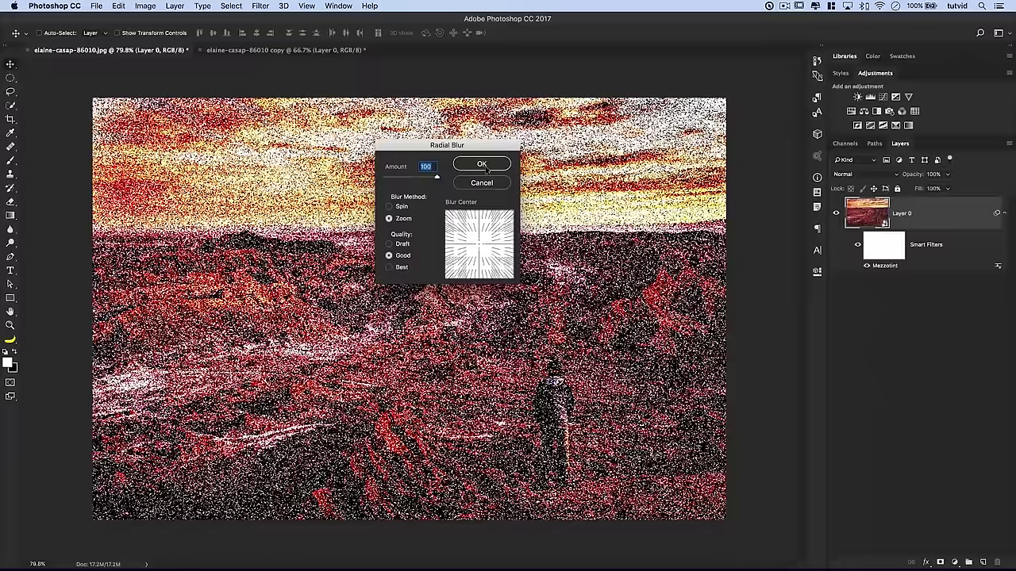
pyautogui.click(488, 164)
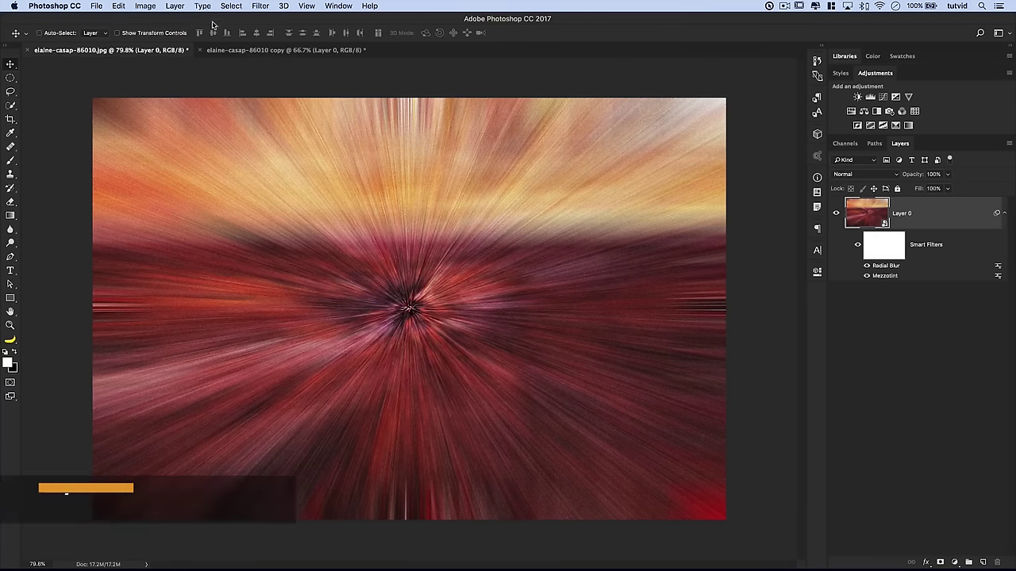
# Reapply the Zoom Radial Blur twice so three Radial Blurs stack above Mezzotint
pyautogui.click(261, 5)
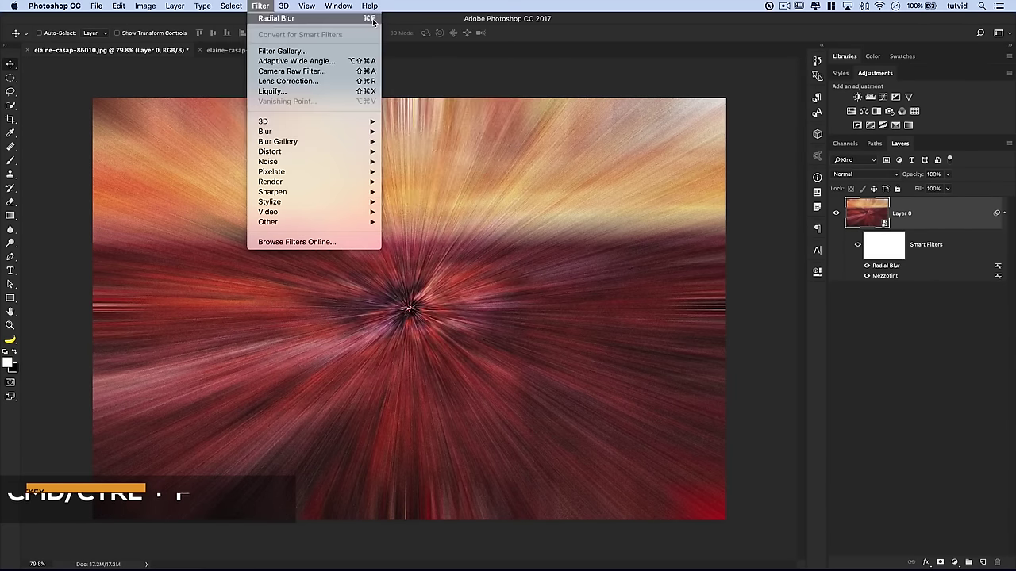
pyautogui.click(454, 315)
pyautogui.press('super+alt+f')
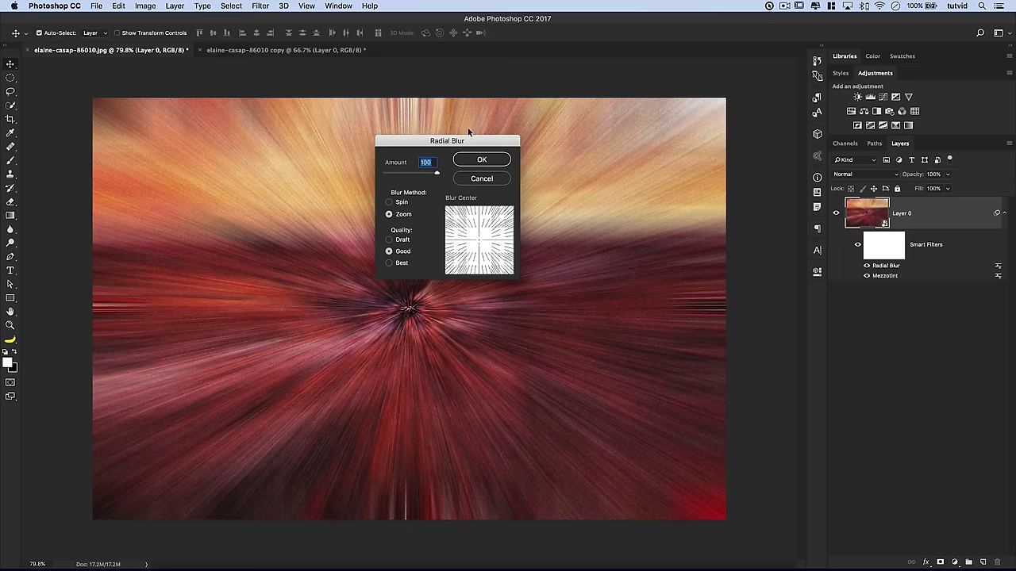
pyautogui.moveTo(461, 148); pyautogui.dragTo(445, 213)
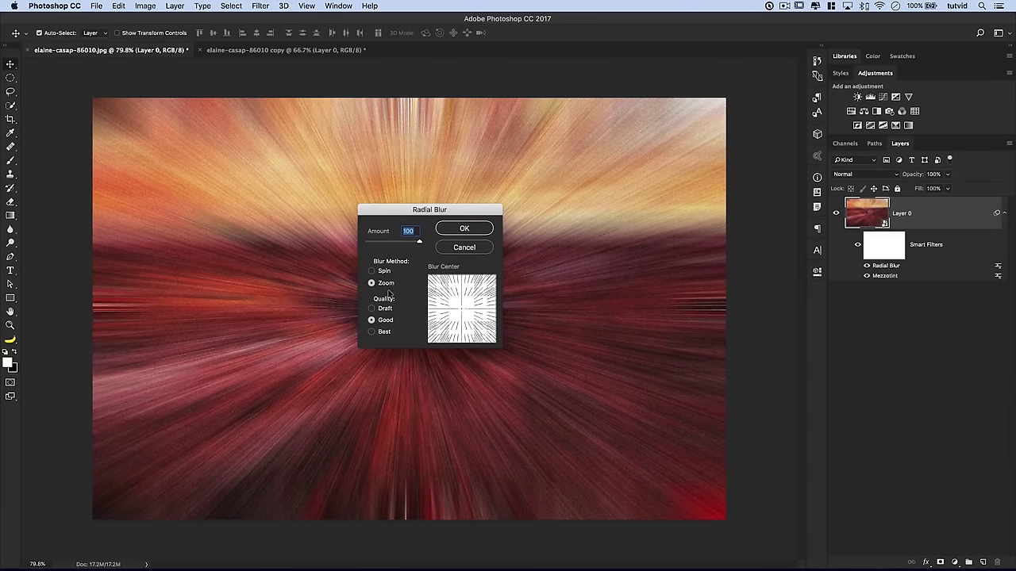
pyautogui.click(462, 228)
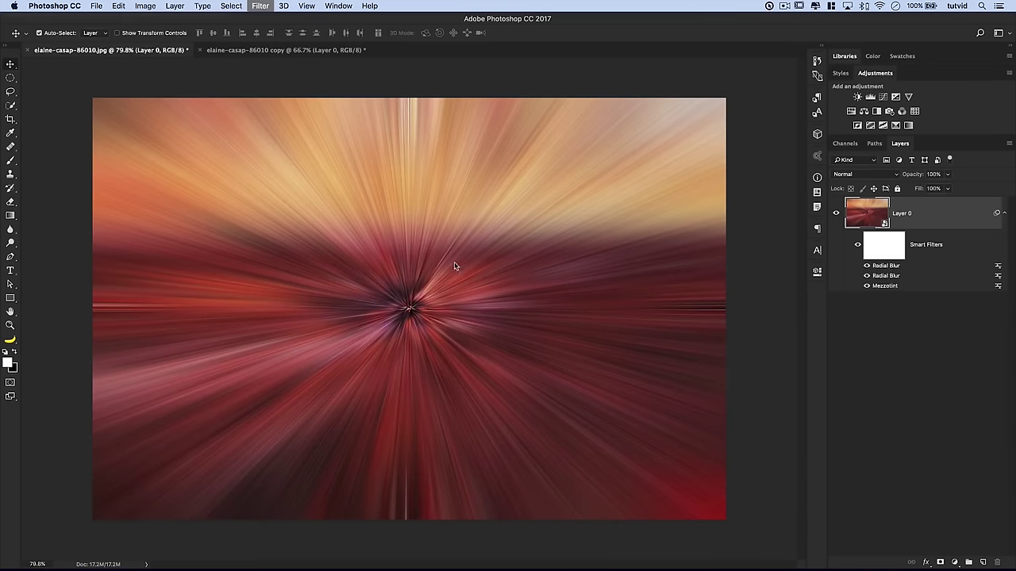
pyautogui.press('super+f')
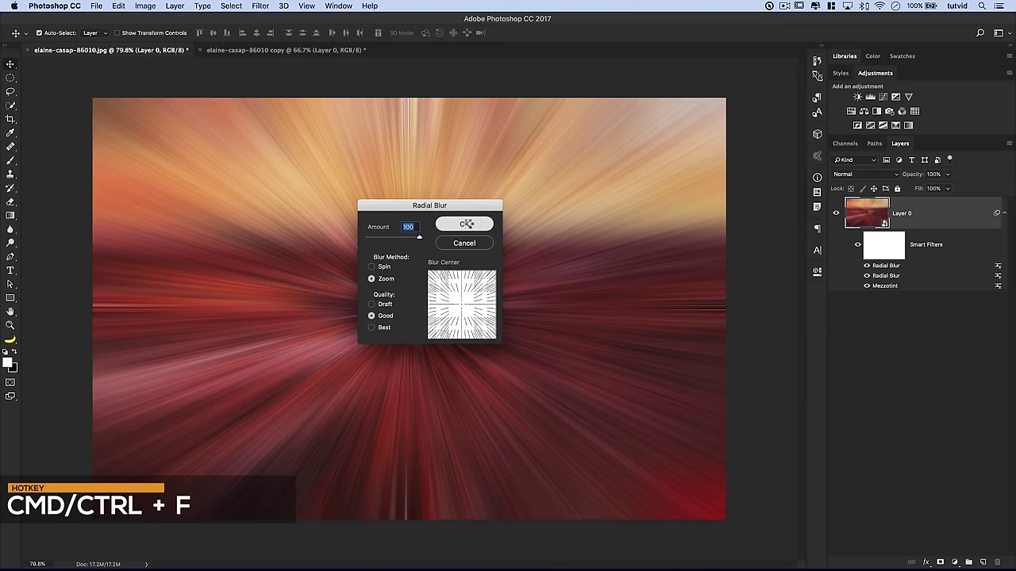
pyautogui.click(466, 224)
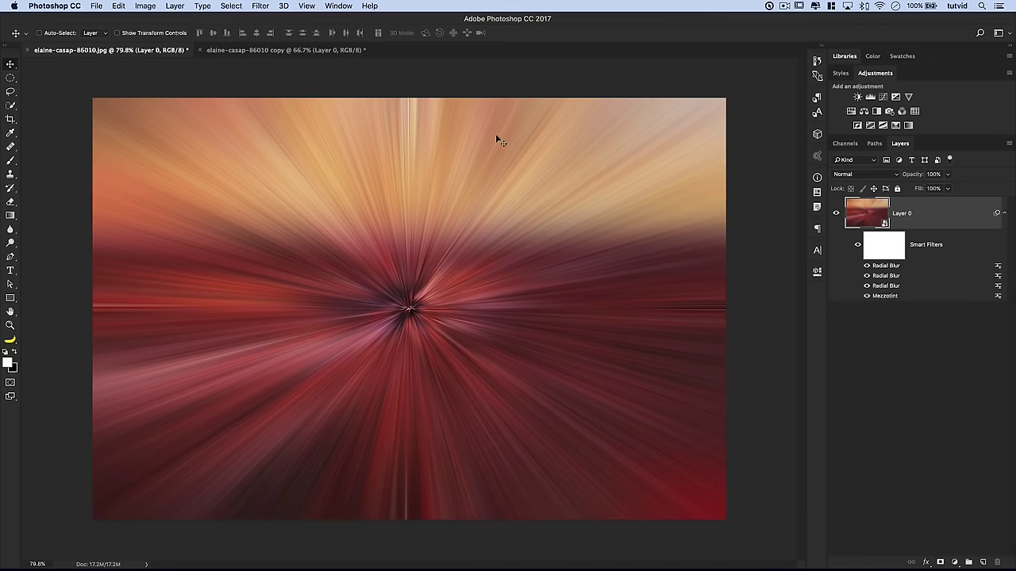
# Apply Filter > Distort > Twirl with an Angle of 100
pyautogui.click(260, 5)
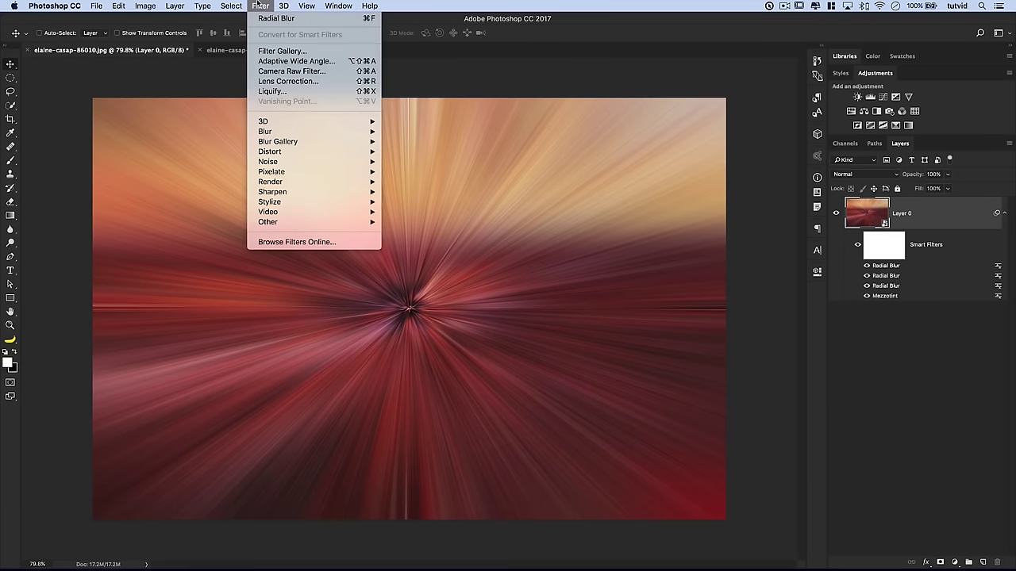
pyautogui.moveTo(294, 152)
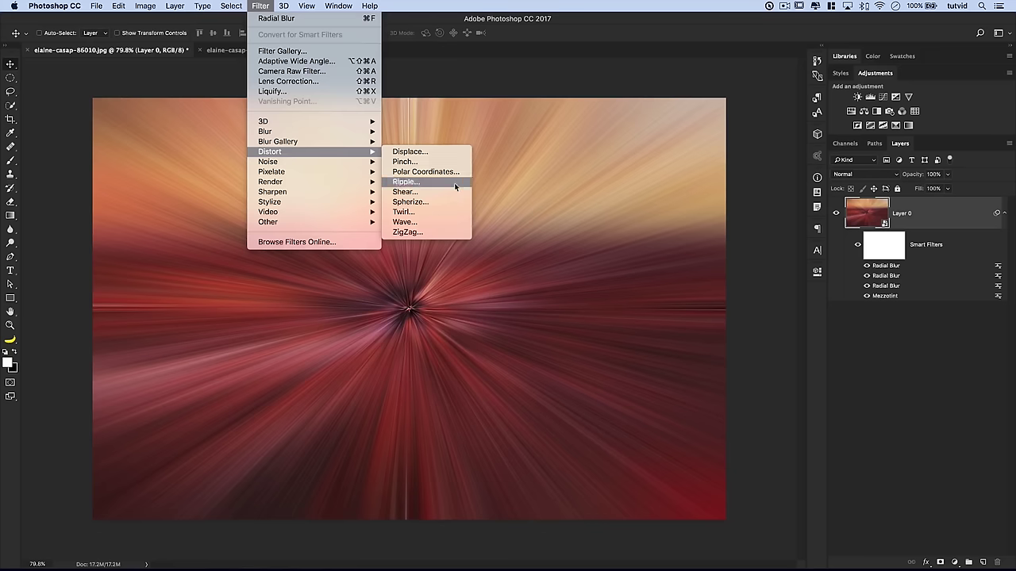
pyautogui.click(403, 213)
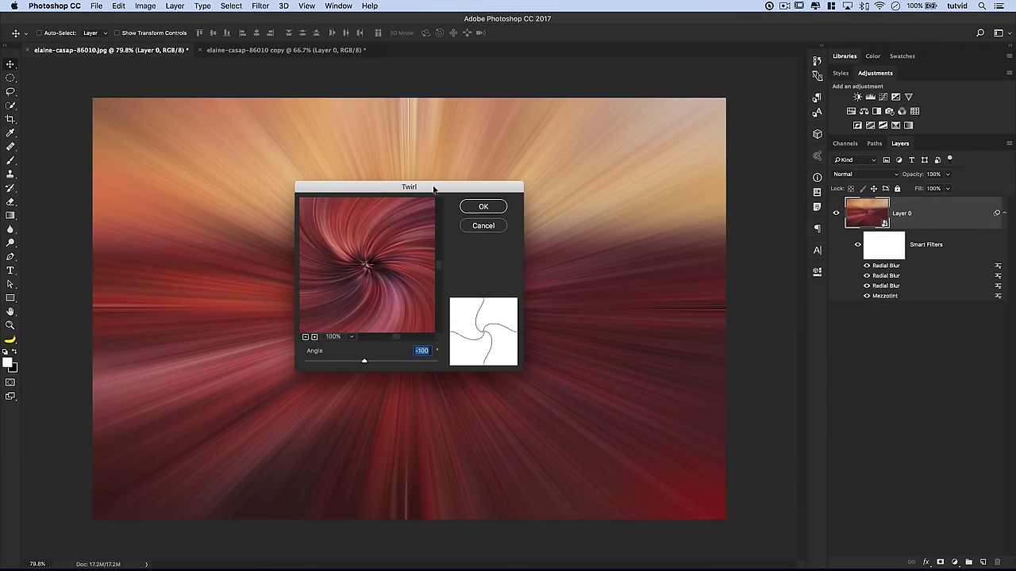
pyautogui.write('100')
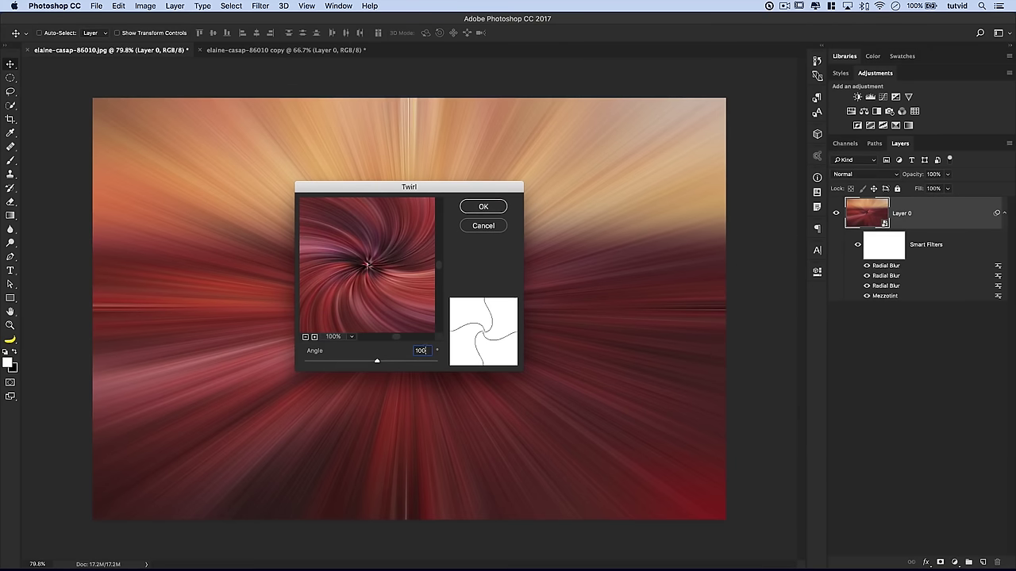
pyautogui.click(489, 211)
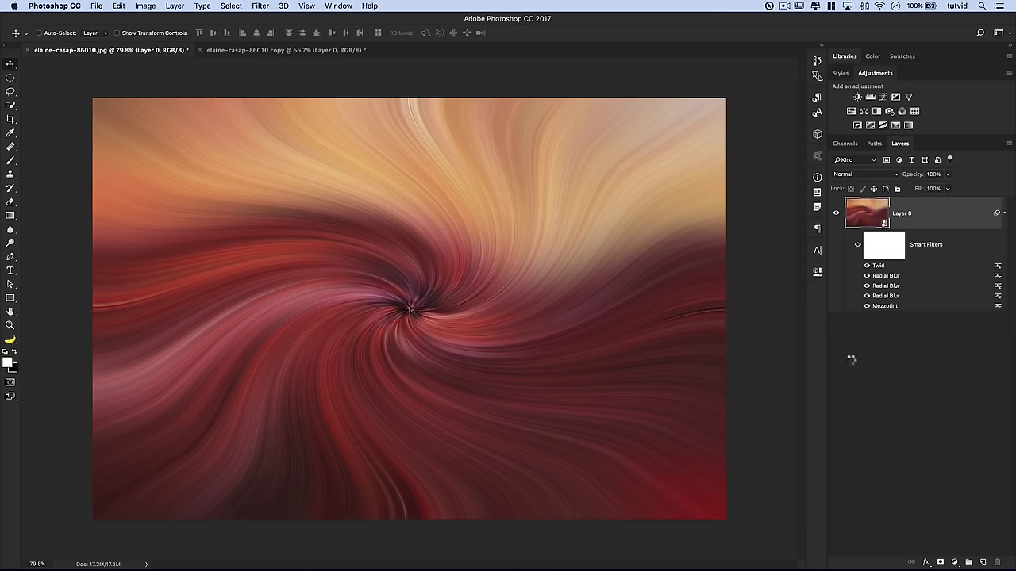
# Try Multiply, Screen and Overlay for the Twirl's blending, settling on Lighten at 100% opacity
pyautogui.click(629, 154)
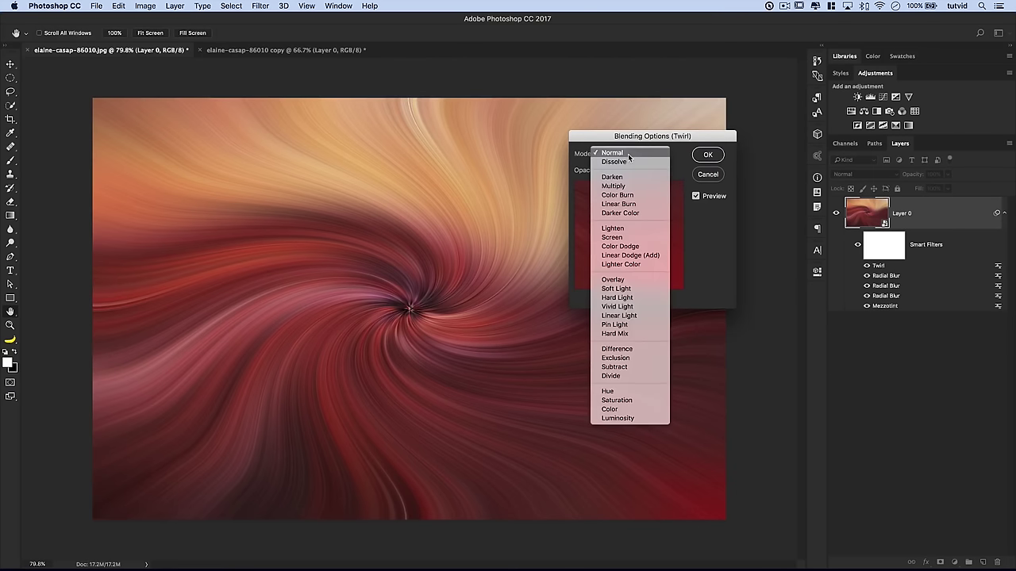
pyautogui.click(635, 229)
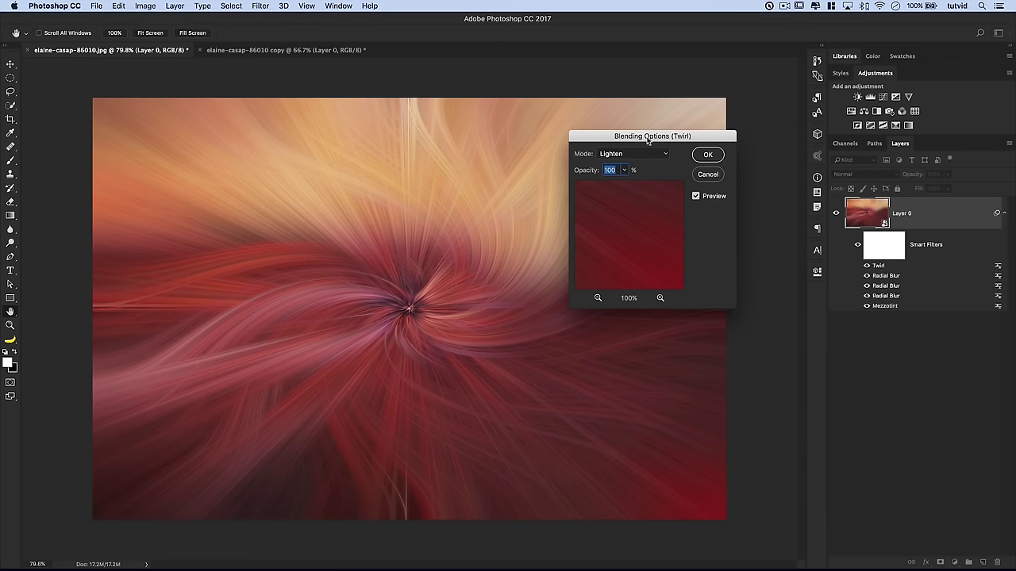
pyautogui.moveTo(648, 140); pyautogui.dragTo(617, 150)
pyautogui.click(603, 164)
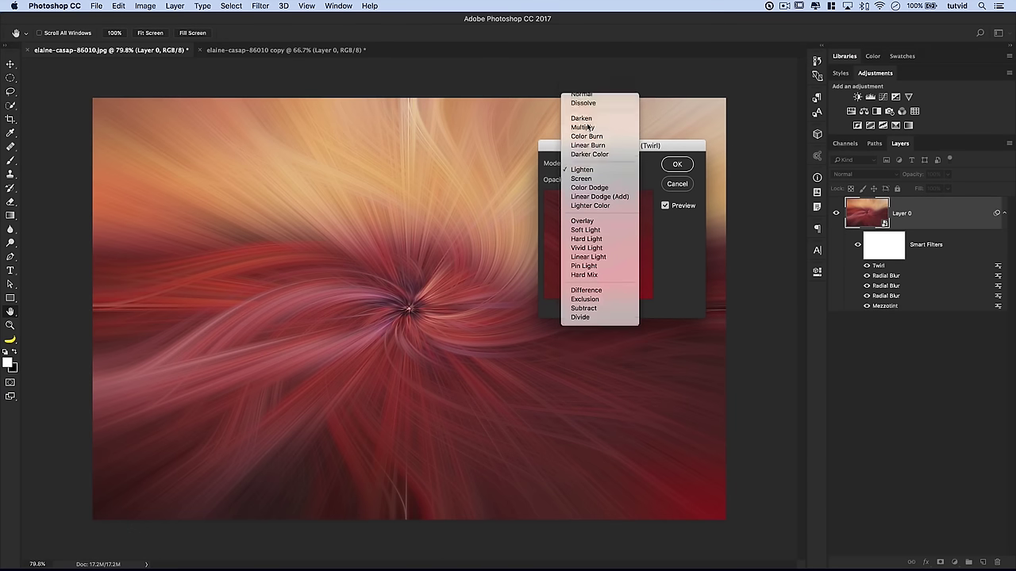
pyautogui.click(587, 127)
pyautogui.click(598, 164)
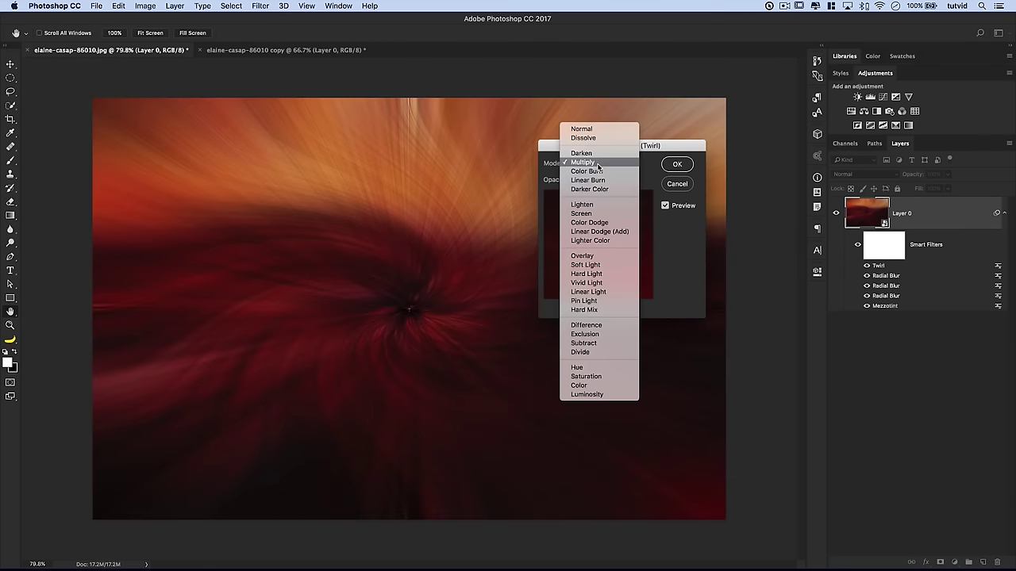
pyautogui.click(581, 213)
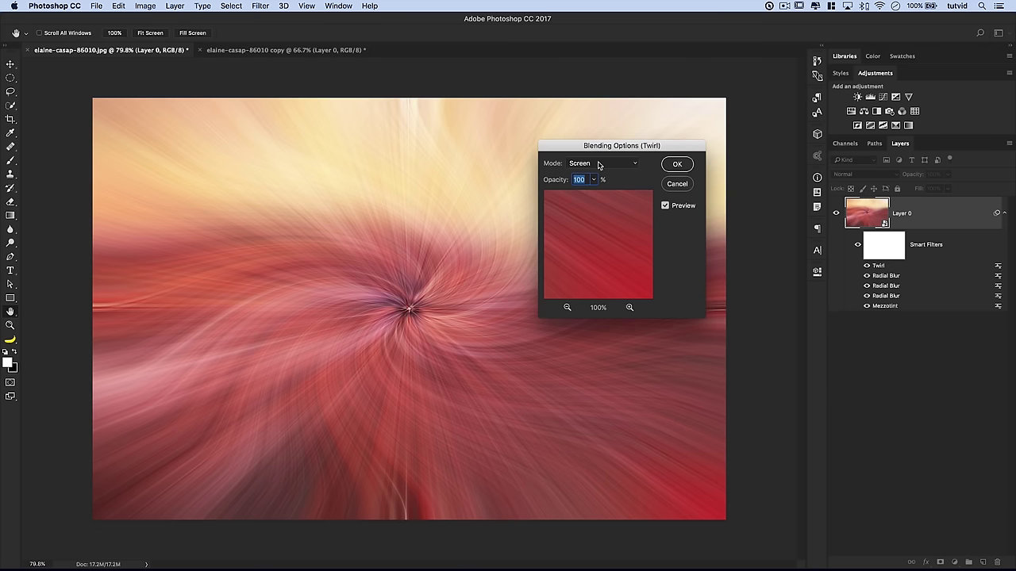
pyautogui.click(598, 164)
pyautogui.click(597, 205)
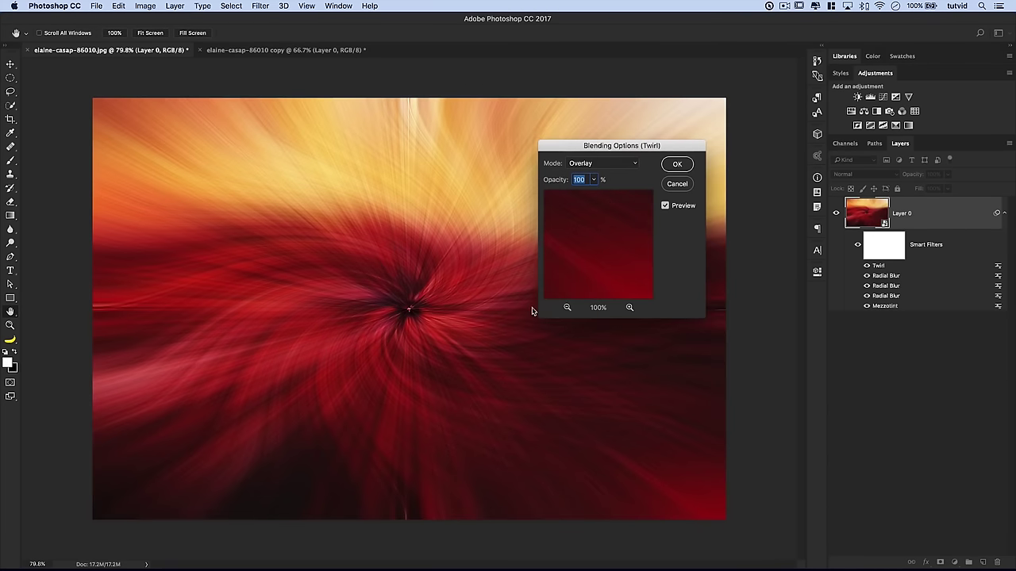
pyautogui.click(614, 163)
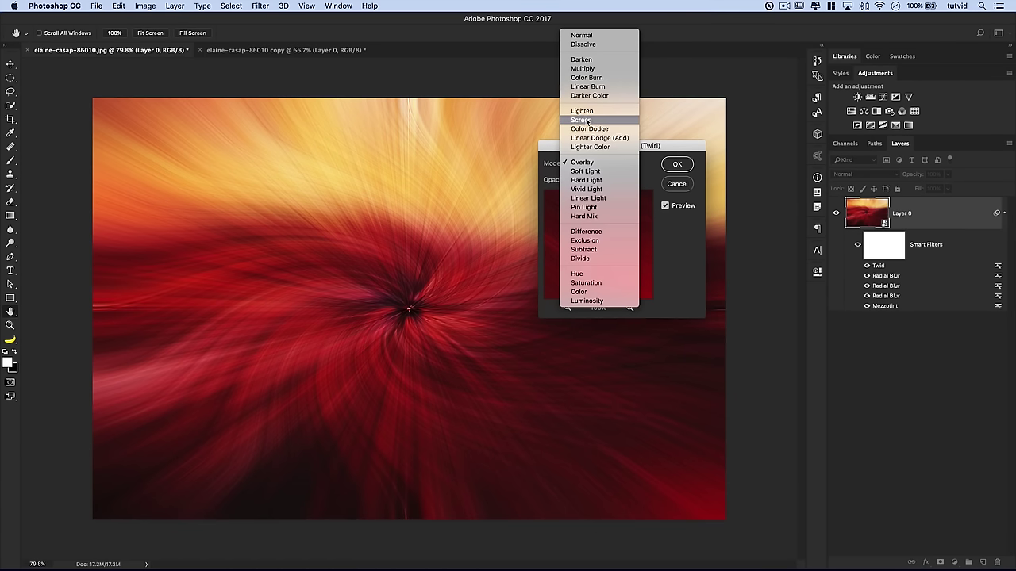
pyautogui.click(584, 111)
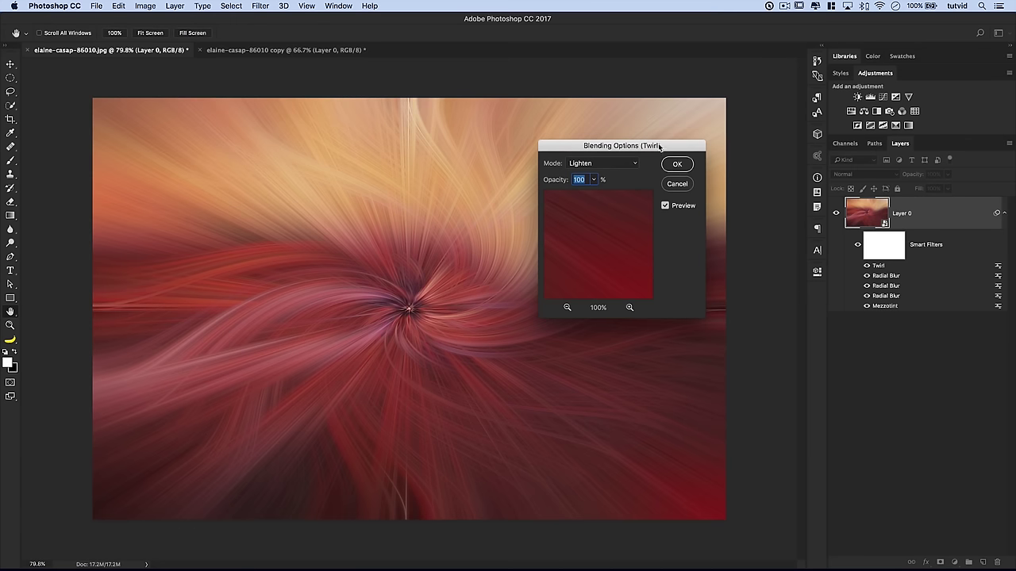
pyautogui.moveTo(659, 145); pyautogui.dragTo(631, 191)
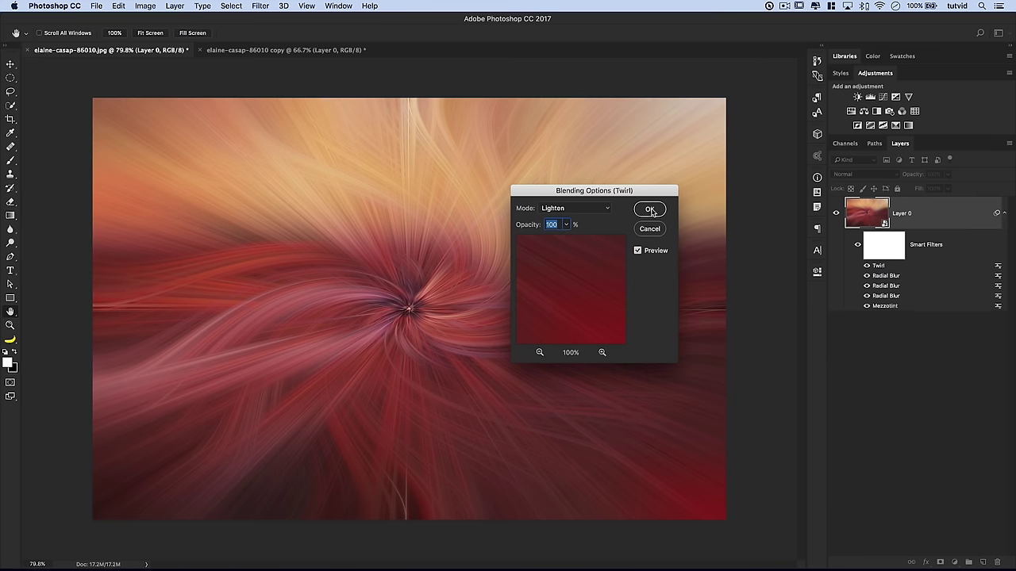
pyautogui.click(650, 209)
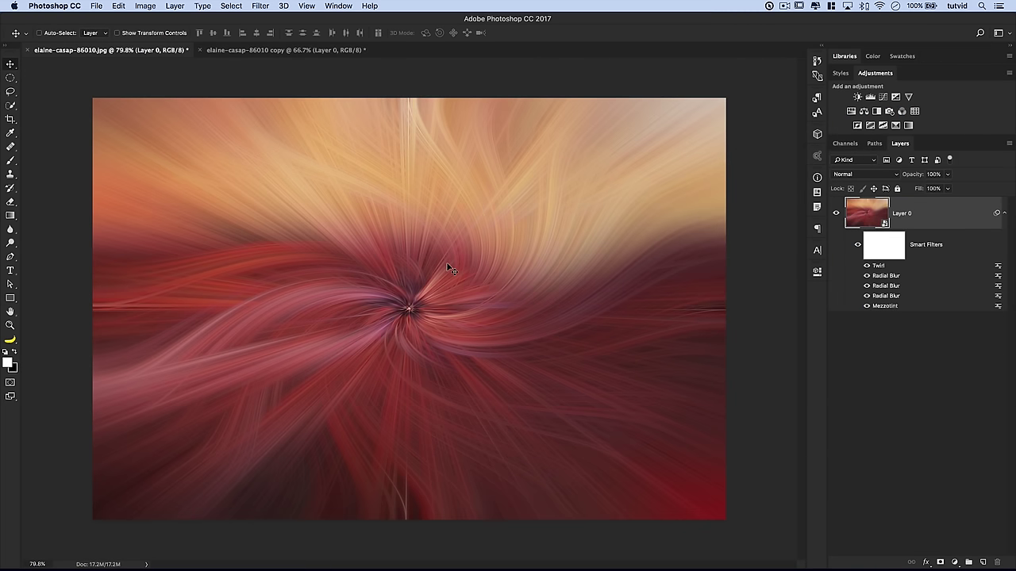
# Add another Twirl filter at Angle -100 from the top of the Filter menu
pyautogui.click(265, 8)
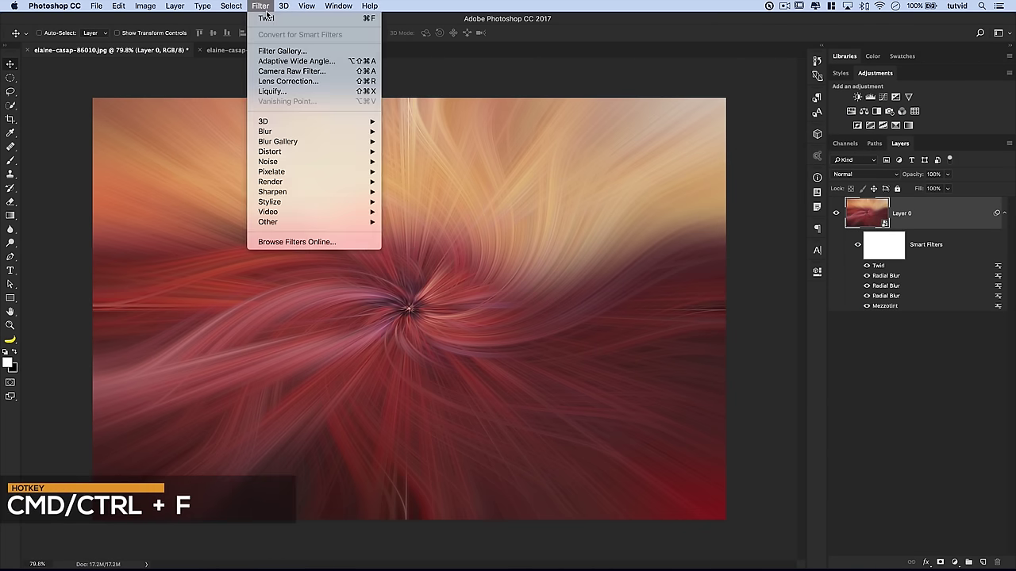
pyautogui.click(265, 19)
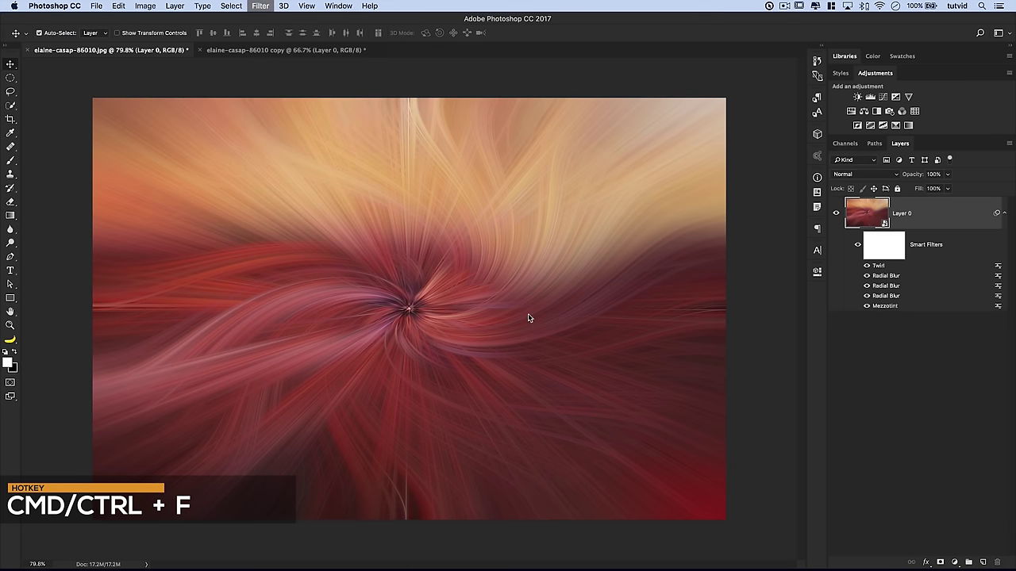
pyautogui.moveTo(439, 187); pyautogui.dragTo(542, 192)
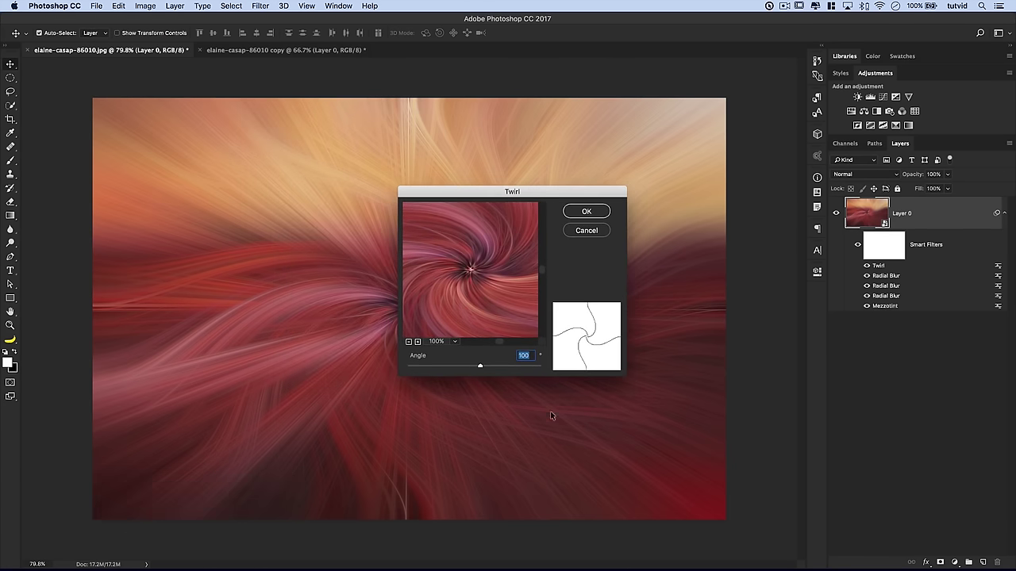
pyautogui.write('-100')
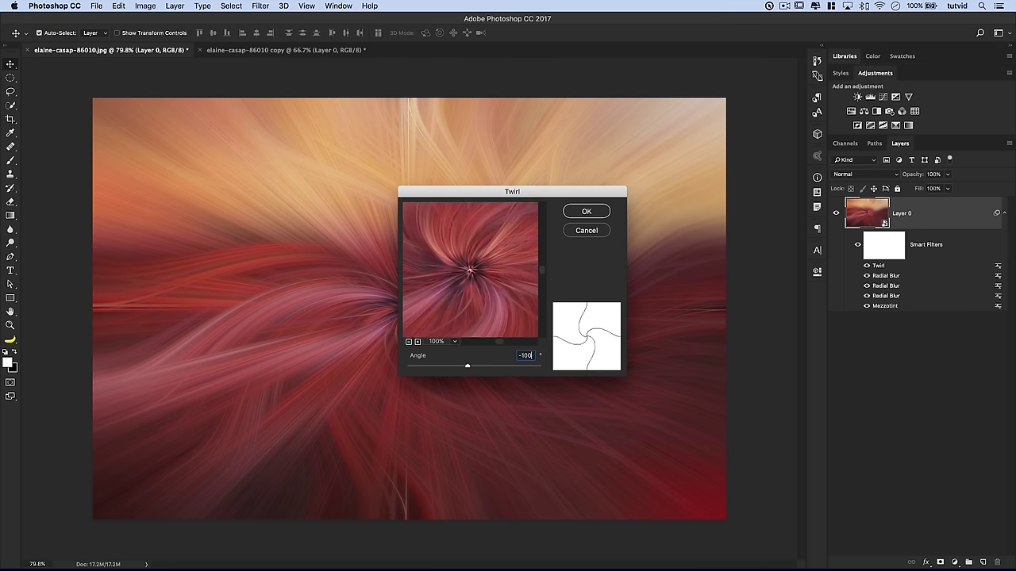
pyautogui.click(586, 212)
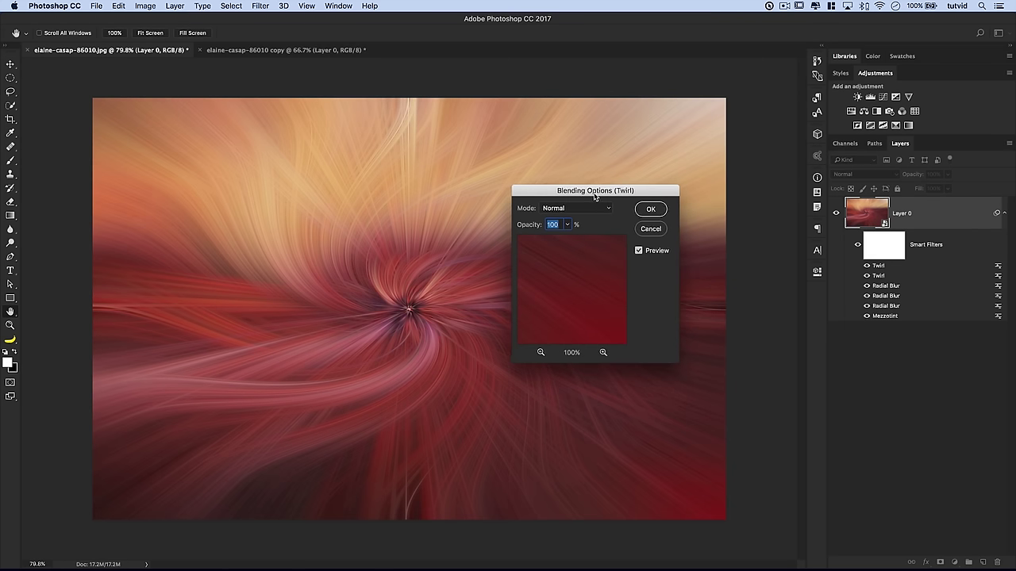
# Set the top Twirl's blending mode to Lighten at 100% opacity
pyautogui.moveTo(583, 197); pyautogui.dragTo(786, 197)
pyautogui.click(774, 206)
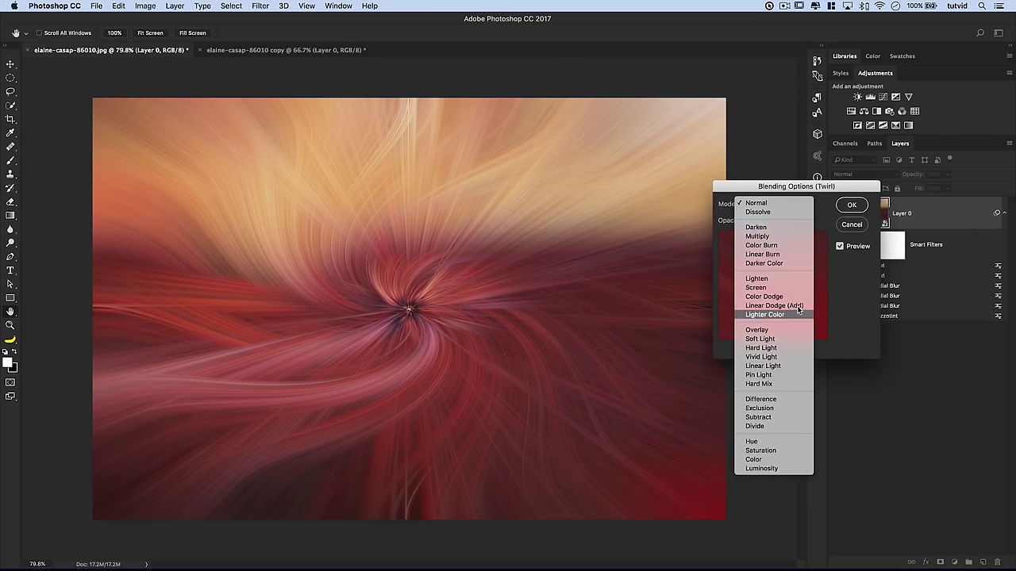
pyautogui.click(751, 279)
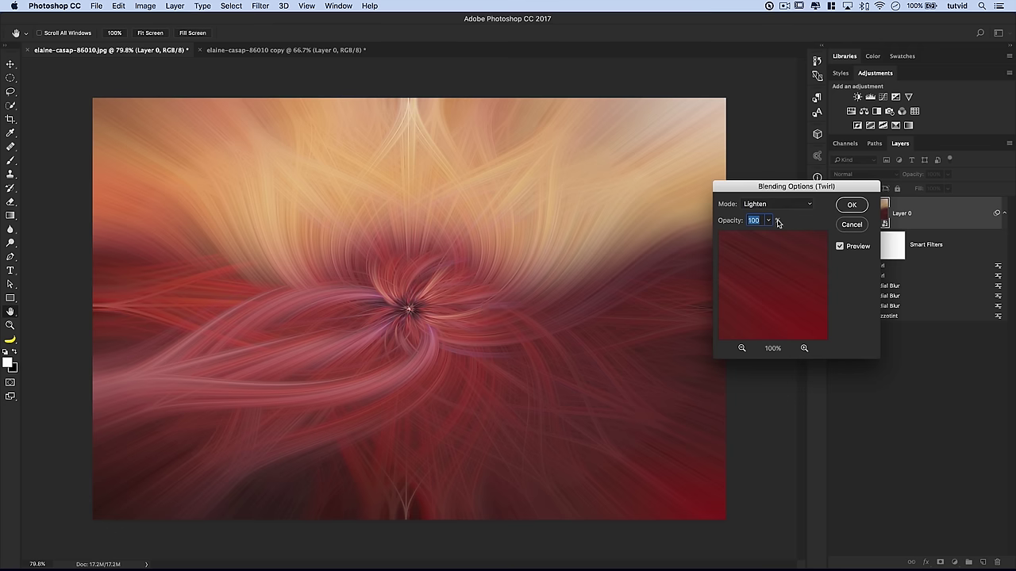
pyautogui.click(852, 206)
# Edit the Mezzotint smart filter, switching its type from Coarse Dots to Medium Strokes
pyautogui.click(1005, 215)
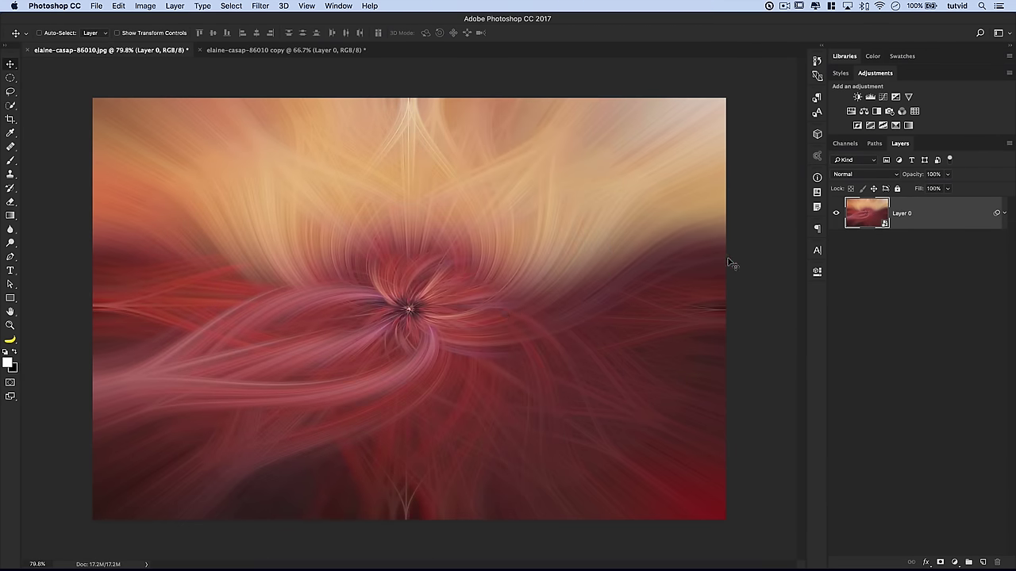
pyautogui.click(1004, 213)
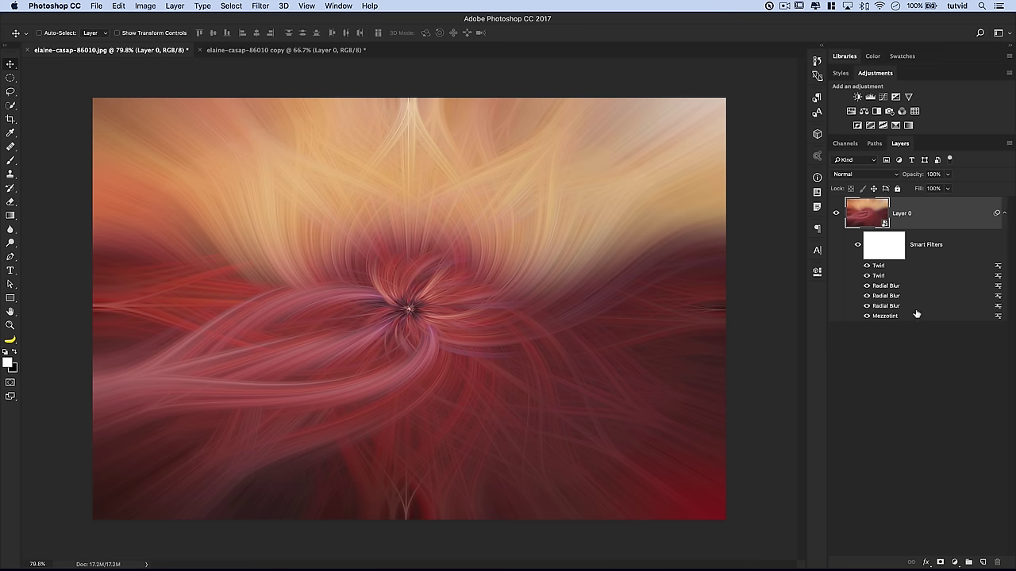
pyautogui.rightClick(885, 317)
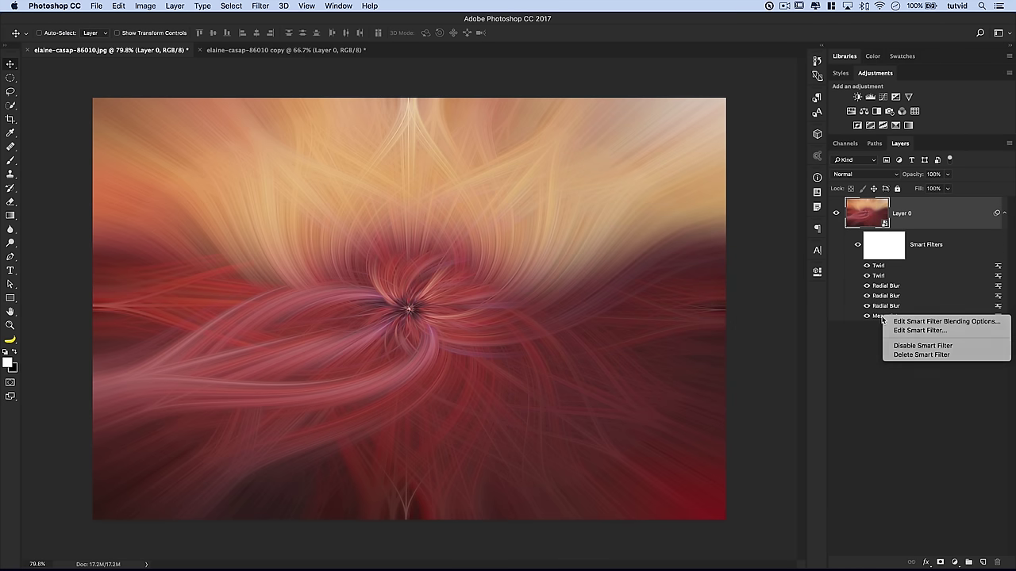
pyautogui.click(913, 334)
pyautogui.click(588, 212)
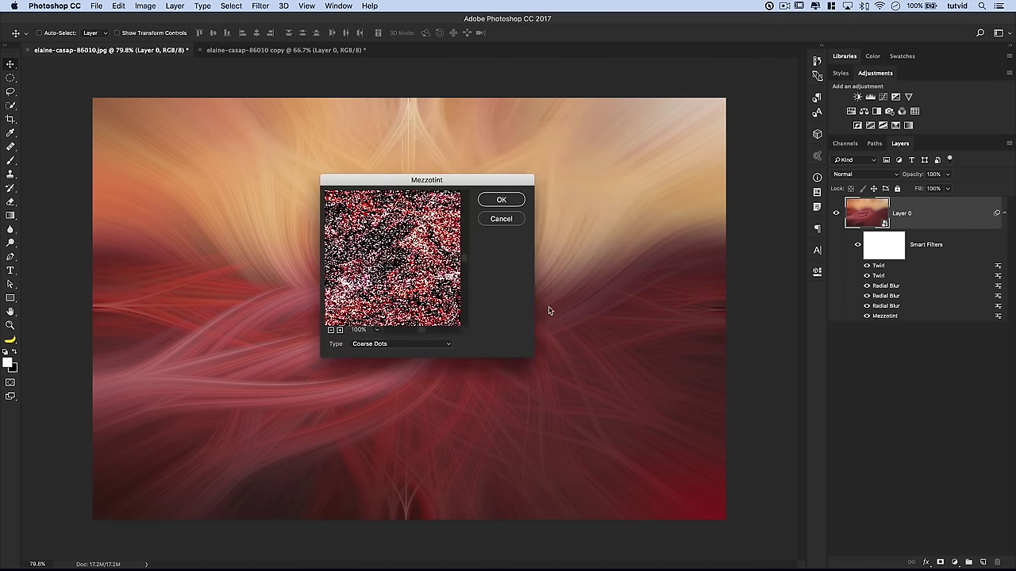
pyautogui.moveTo(434, 176); pyautogui.dragTo(528, 178)
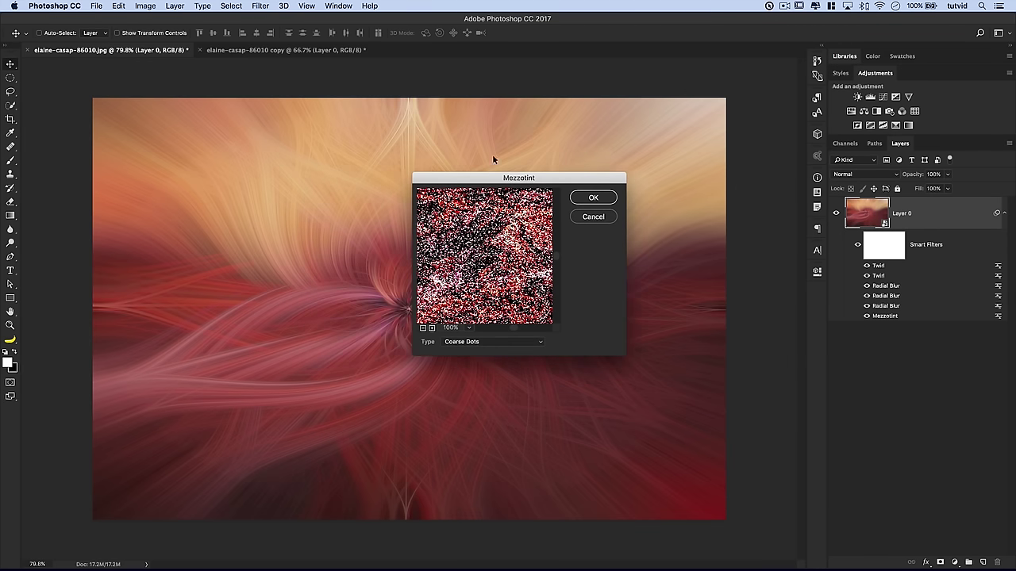
pyautogui.click(518, 343)
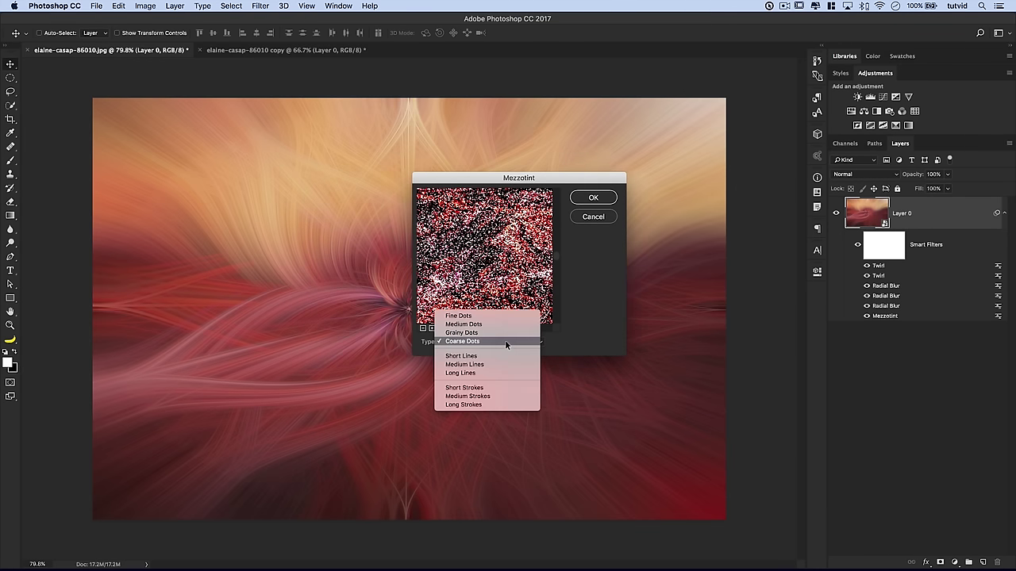
pyautogui.click(475, 397)
pyautogui.click(594, 199)
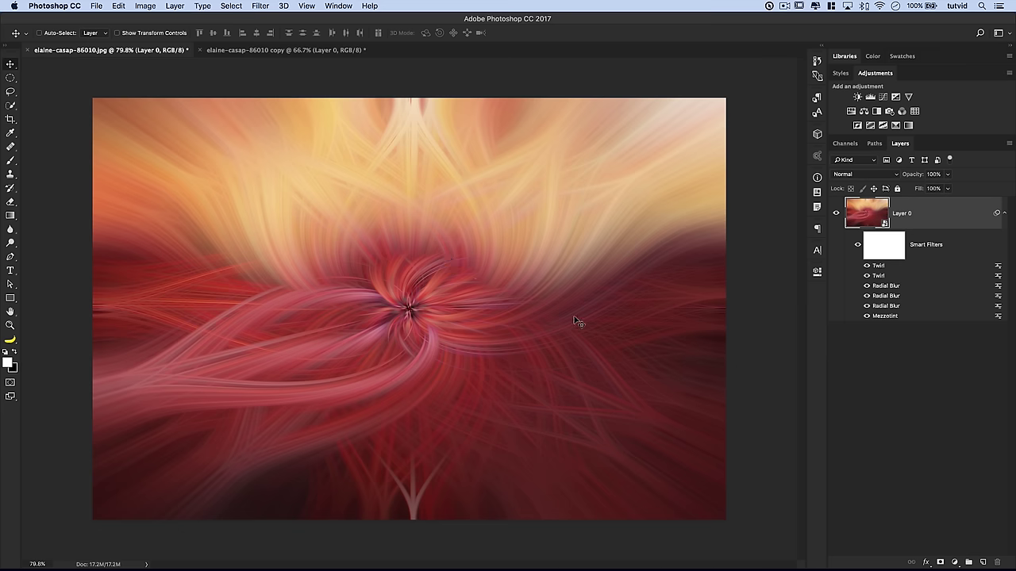
# Add a Levels adjustment layer with the white input lowered to 238, toggling it to compare
pyautogui.click(871, 97)
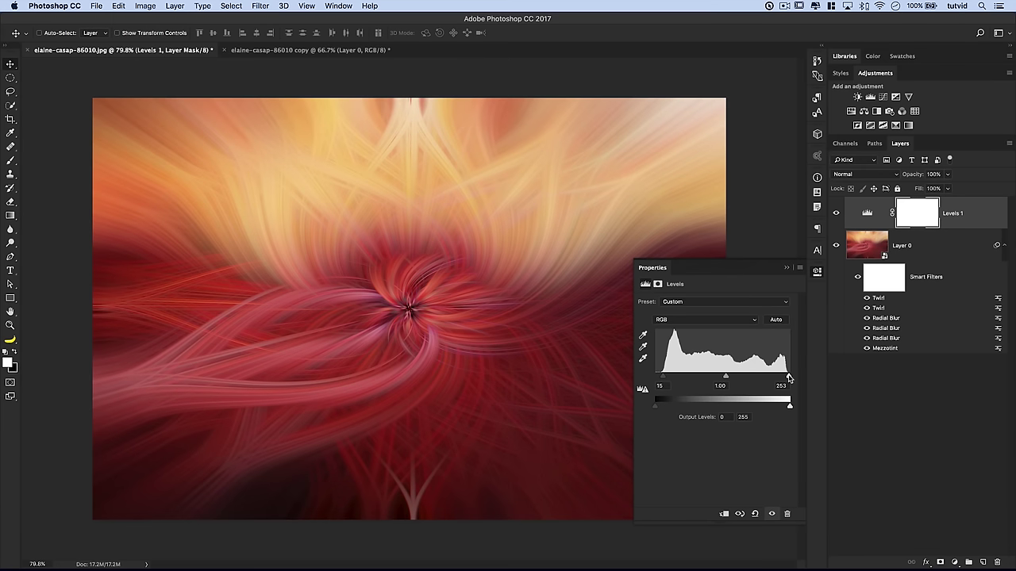
pyautogui.moveTo(789, 377); pyautogui.dragTo(786, 379)
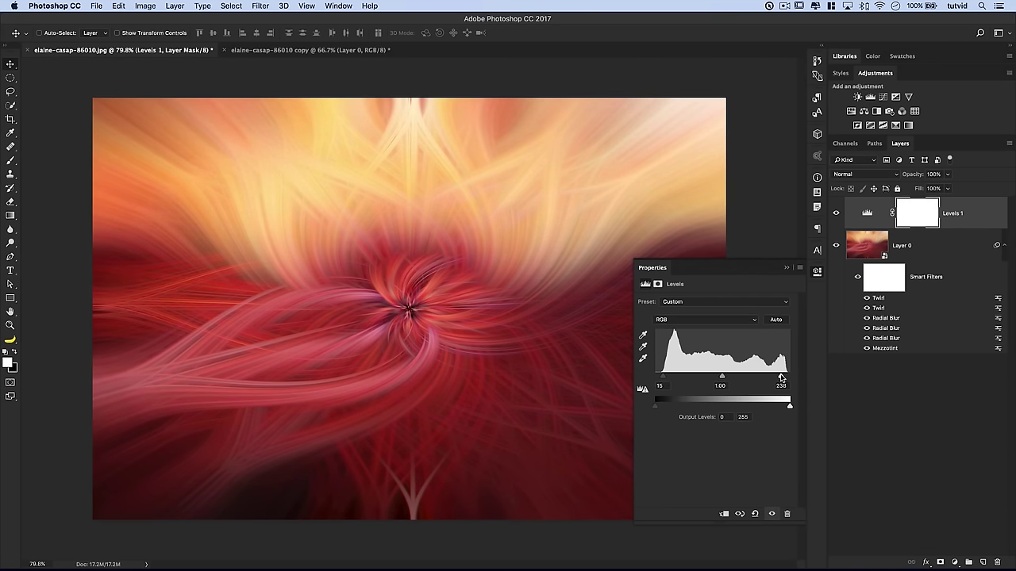
pyautogui.click(836, 212)
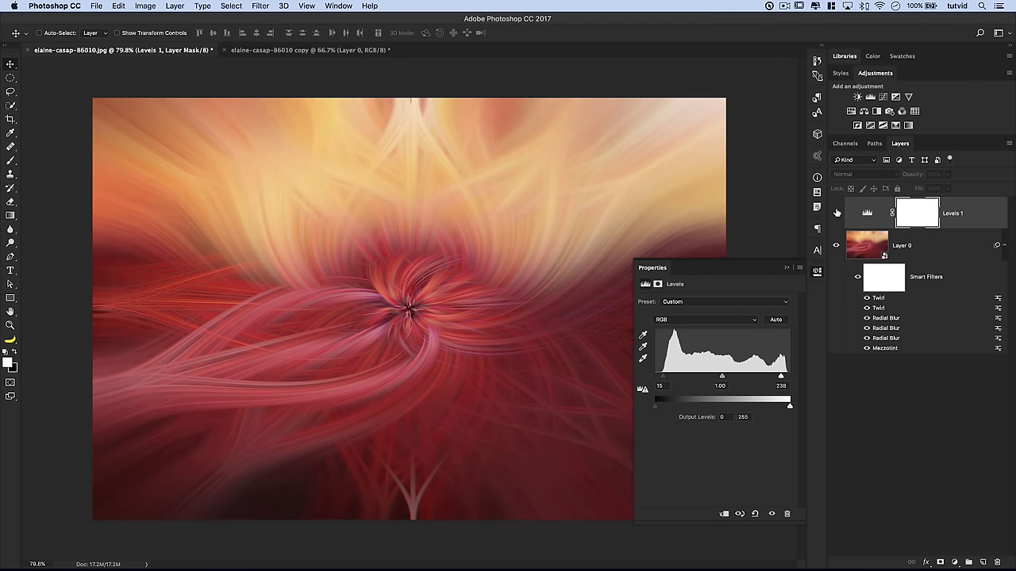
pyautogui.click(836, 213)
pyautogui.click(817, 271)
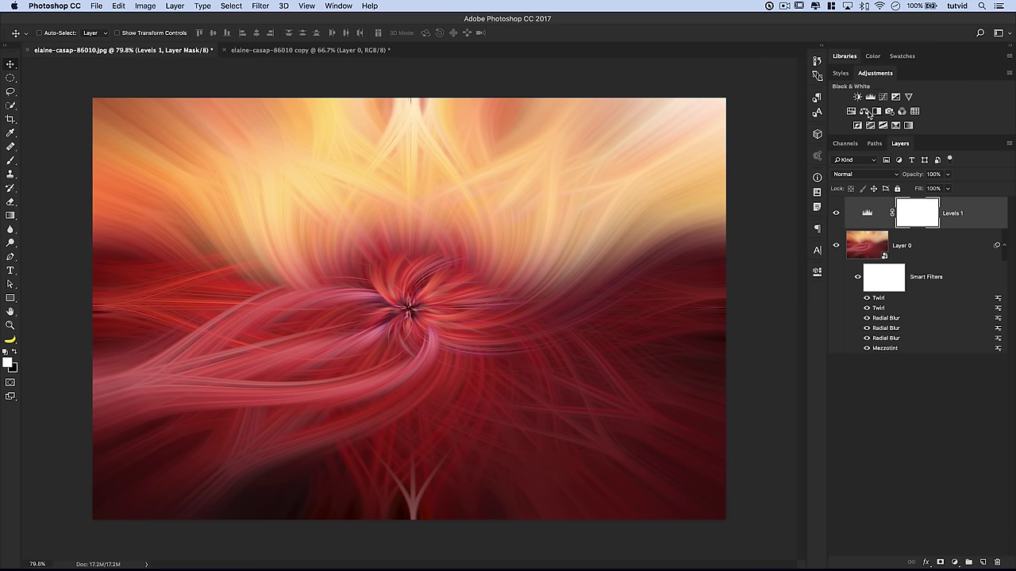
# Add a Color Balance adjustment layer and shift its midtones toward red, magenta and slightly blue
pyautogui.click(864, 111)
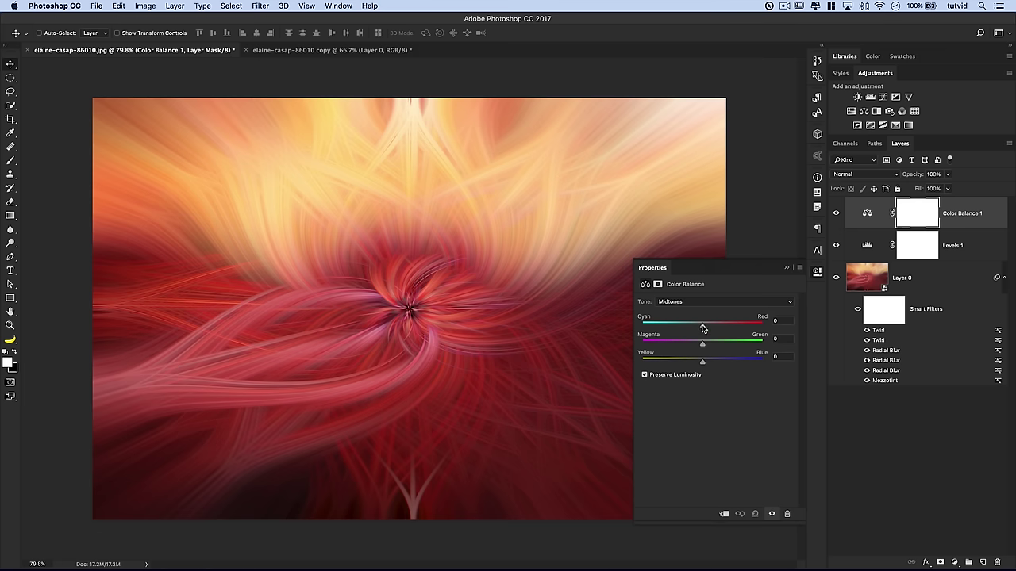
pyautogui.moveTo(703, 328); pyautogui.dragTo(713, 327)
pyautogui.moveTo(699, 346); pyautogui.dragTo(692, 346)
pyautogui.moveTo(701, 364); pyautogui.dragTo(705, 365)
# Shift the Color Balance highlights toward red and blue
pyautogui.click(712, 303)
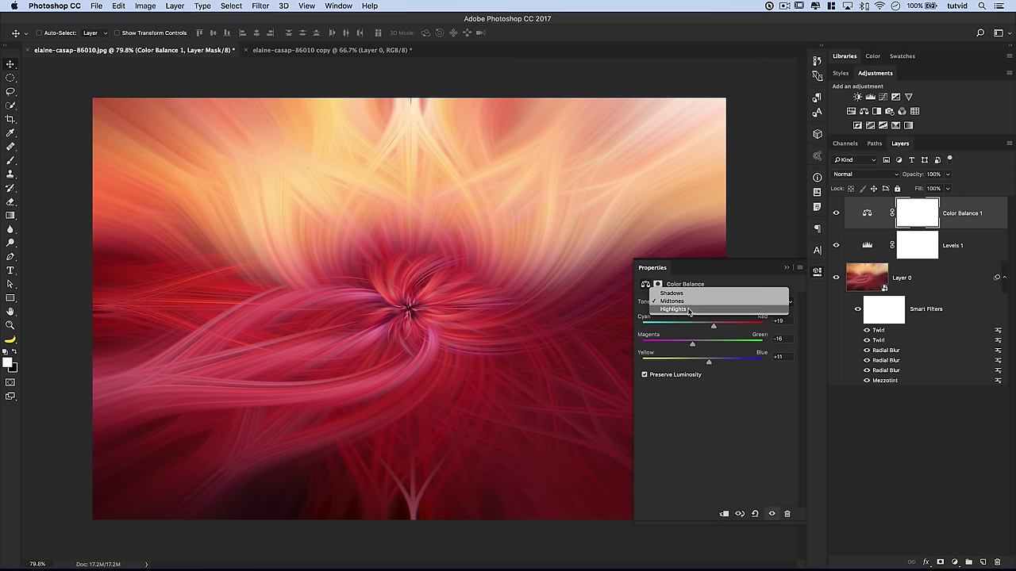
pyautogui.click(688, 311)
pyautogui.moveTo(703, 325); pyautogui.dragTo(714, 326)
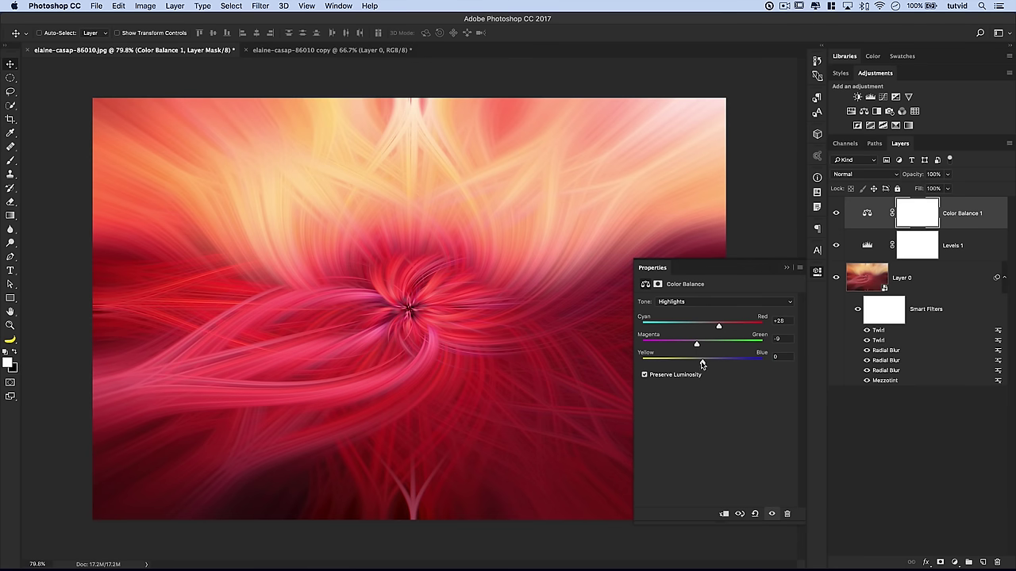
pyautogui.moveTo(702, 361)
pyautogui.mouseDown()
pyautogui.moveTo(712, 362)
pyautogui.moveTo(679, 367)
pyautogui.moveTo(710, 369)
pyautogui.mouseUp()
# Shift the Color Balance shadows toward cyan and blue
pyautogui.click(687, 302)
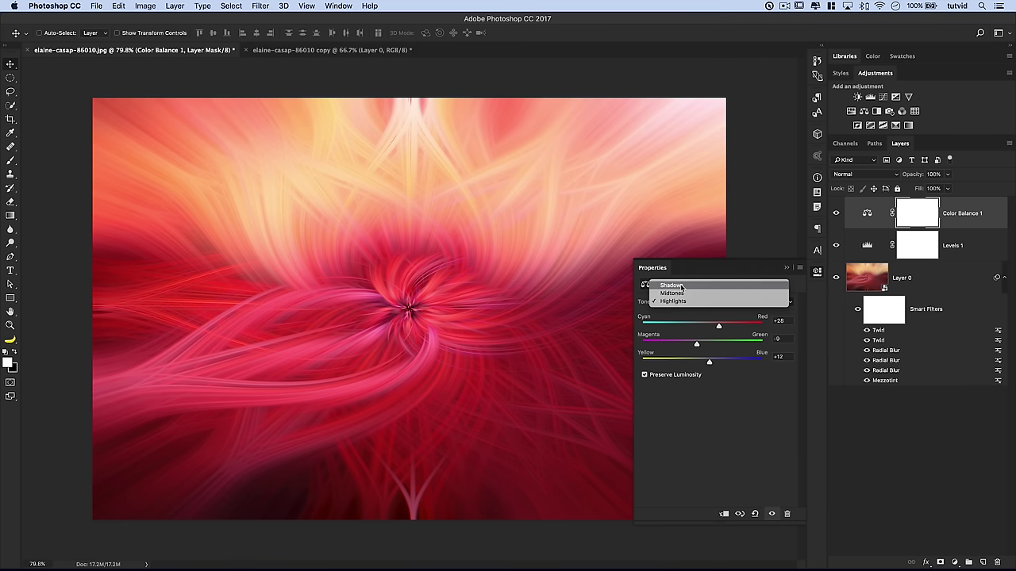
pyautogui.click(681, 287)
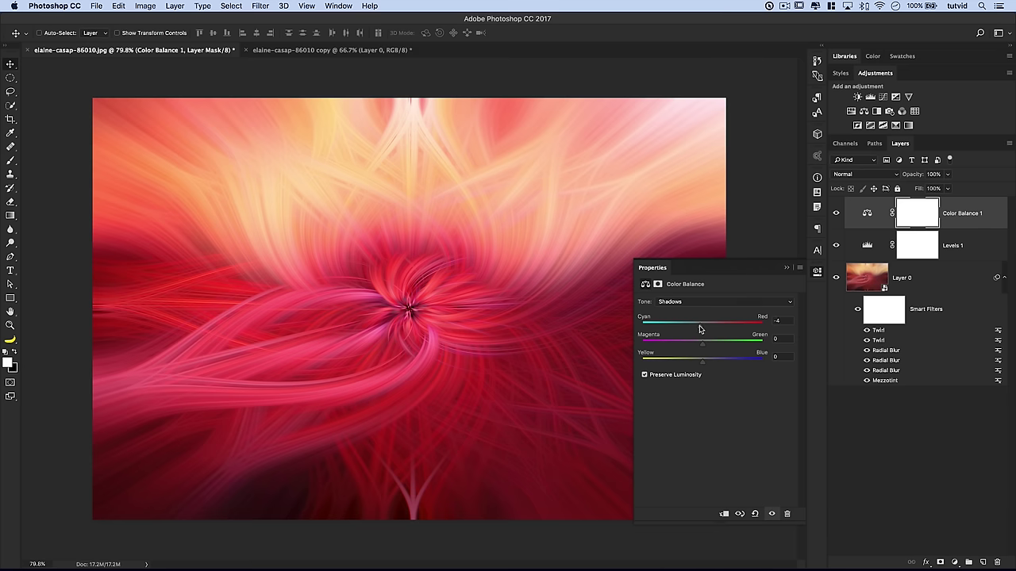
pyautogui.moveTo(699, 328); pyautogui.dragTo(686, 330)
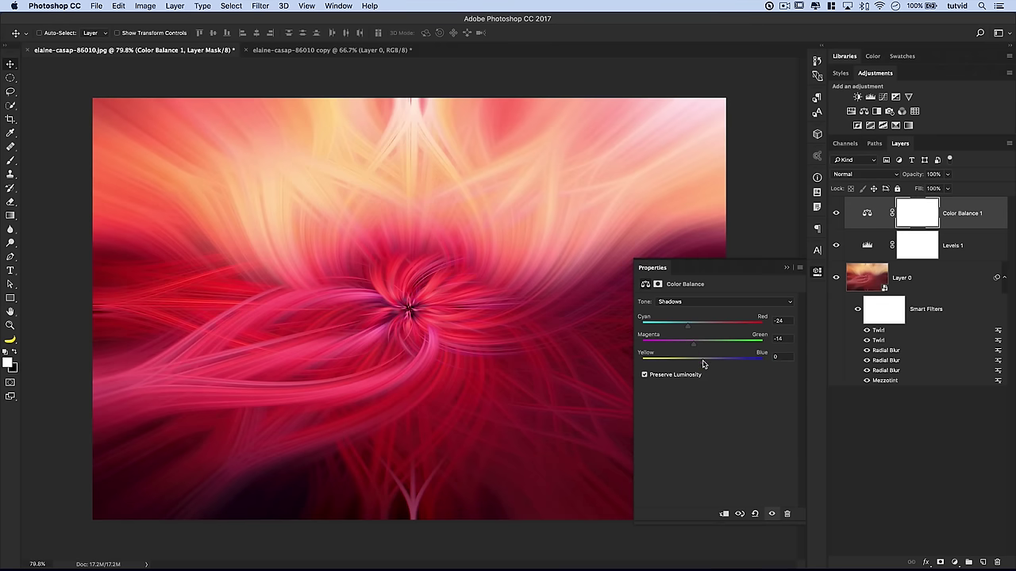
pyautogui.moveTo(712, 366); pyautogui.dragTo(716, 365)
pyautogui.click(818, 271)
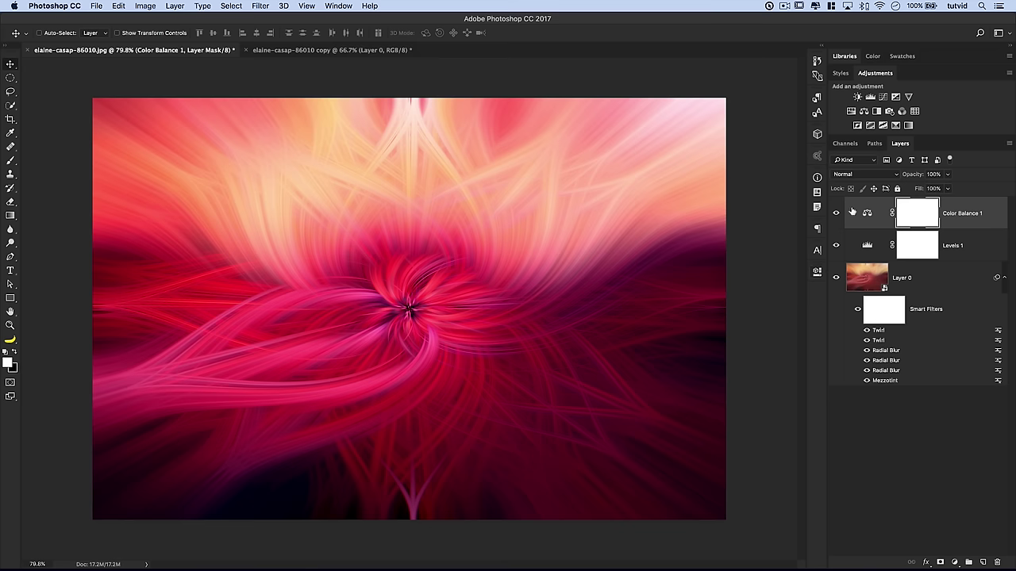
# Toggle the Color Balance layer's visibility to compare before and after
pyautogui.click(834, 213)
pyautogui.click(834, 213)
pyautogui.click(834, 213)
pyautogui.click(834, 212)
# Target Layer 0 and start a Smart Sharpen filter on it
pyautogui.click(1001, 277)
pyautogui.click(915, 277)
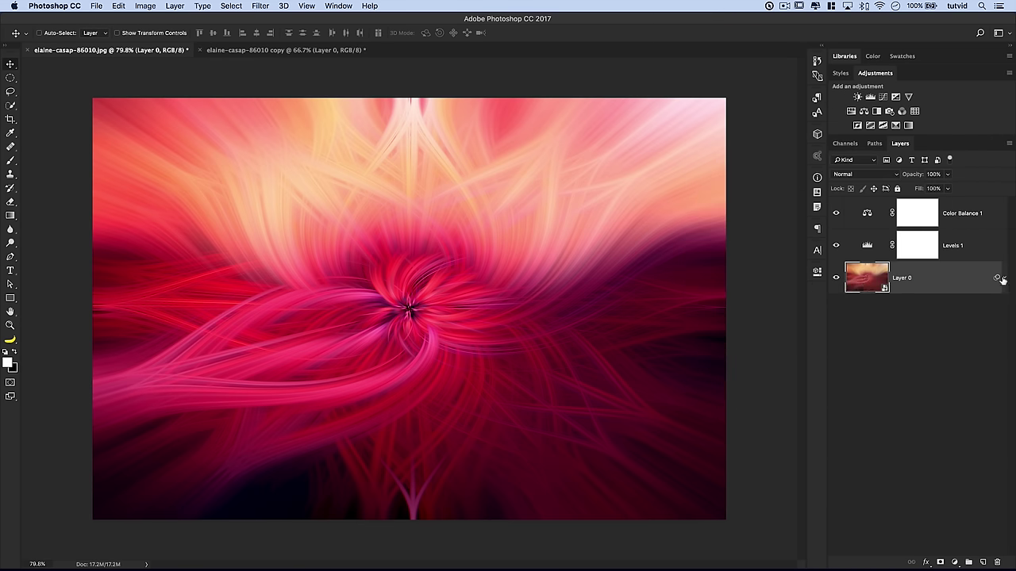
pyautogui.click(1002, 277)
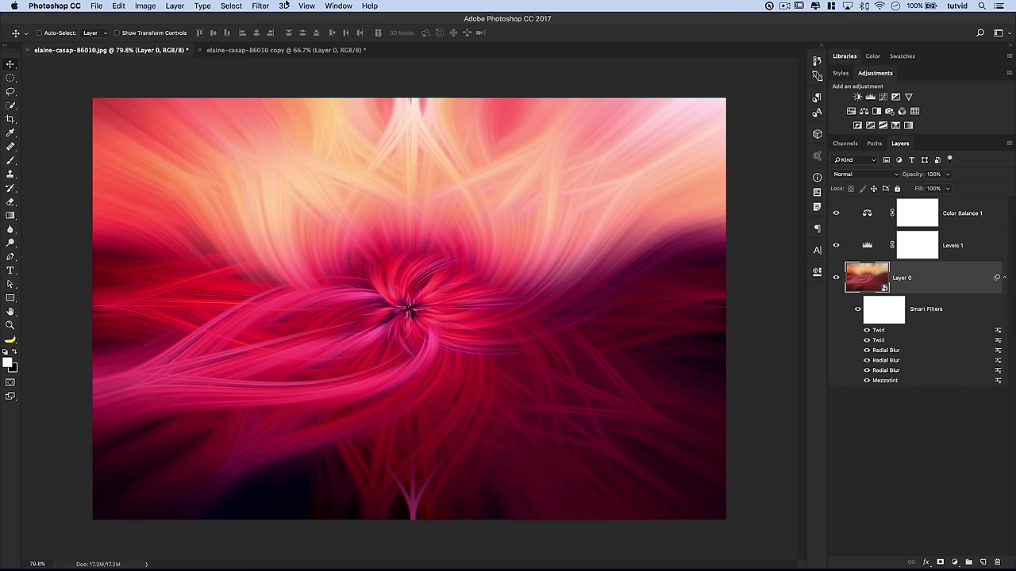
pyautogui.click(260, 5)
pyautogui.moveTo(305, 194)
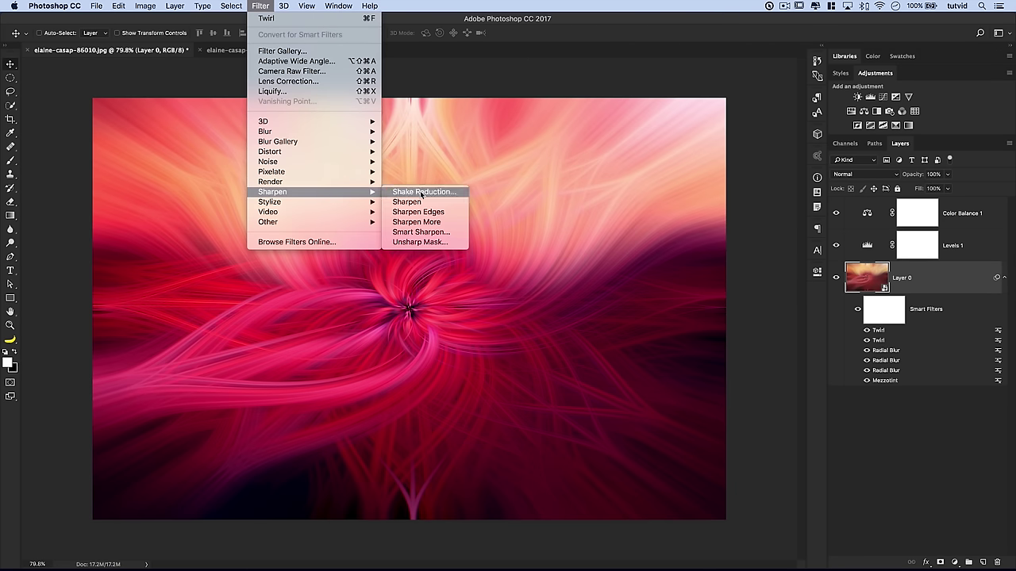
pyautogui.click(420, 232)
# Set Smart Sharpen to Amount 150%, Radius 1.5 px and Reduce Noise 19%
pyautogui.moveTo(487, 222); pyautogui.dragTo(546, 275)
pyautogui.moveTo(687, 216); pyautogui.dragTo(684, 230)
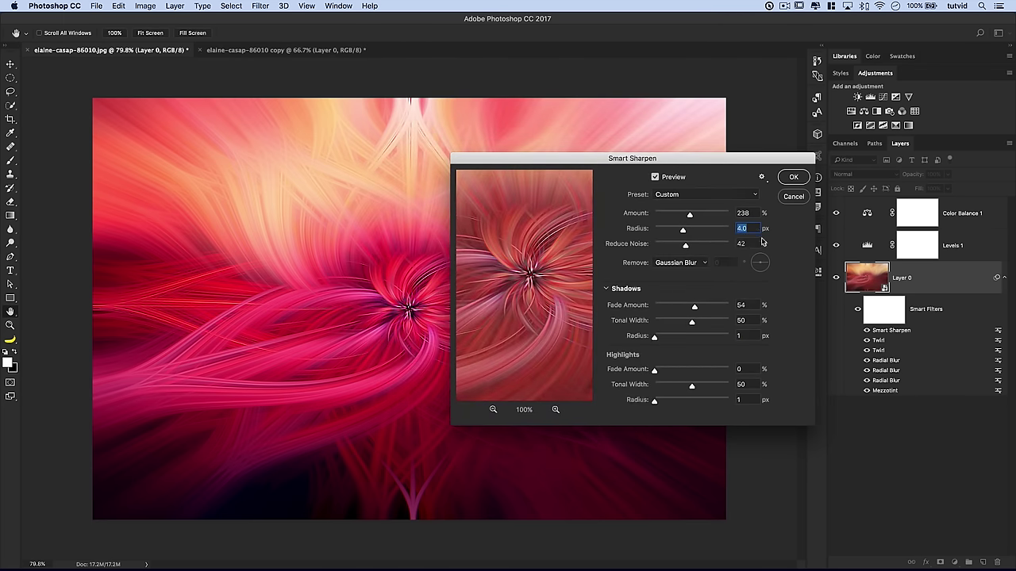
pyautogui.write('1.5')
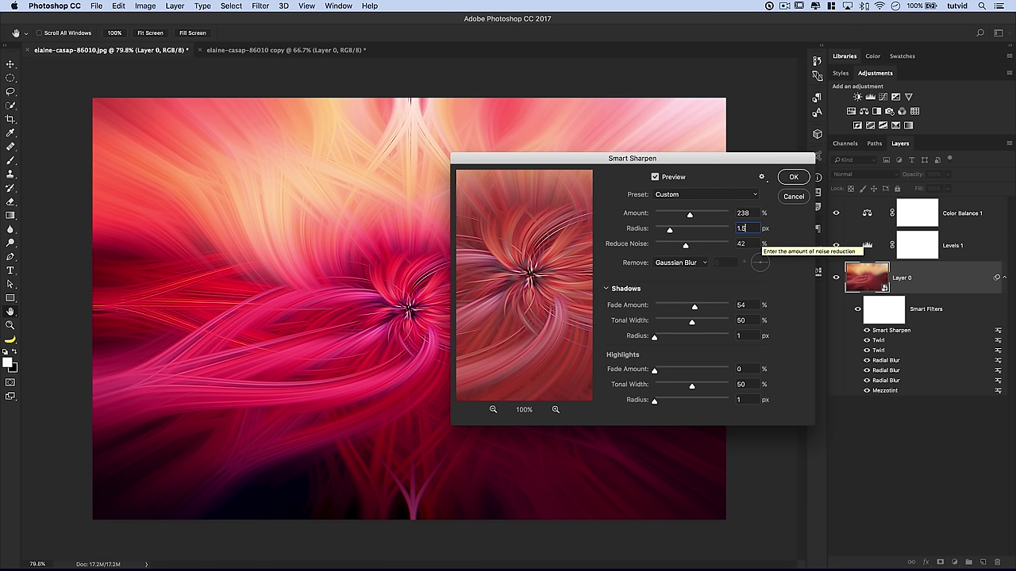
pyautogui.doubleClick(743, 213)
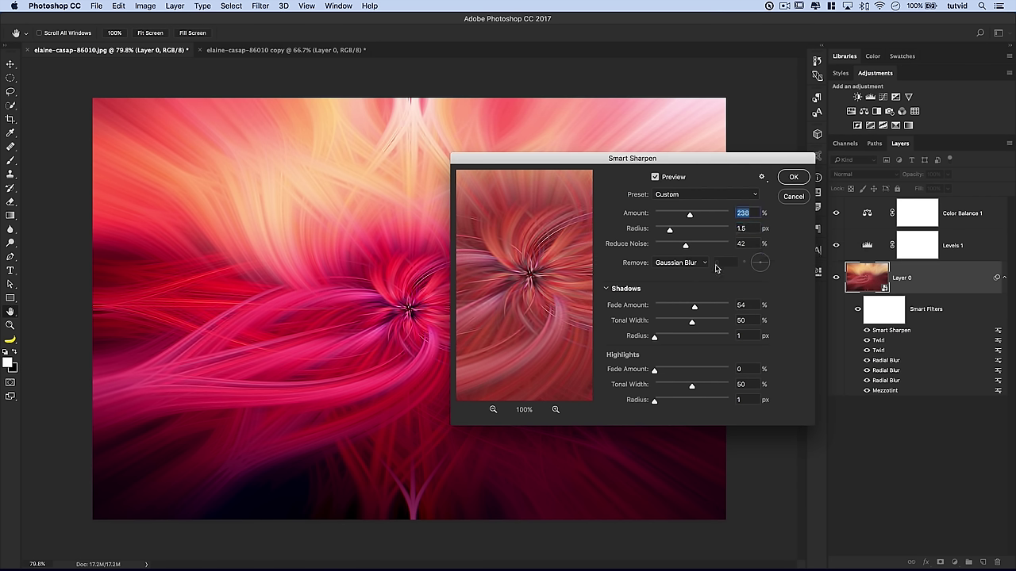
pyautogui.write('150')
pyautogui.moveTo(685, 244); pyautogui.dragTo(668, 248)
pyautogui.click(604, 289)
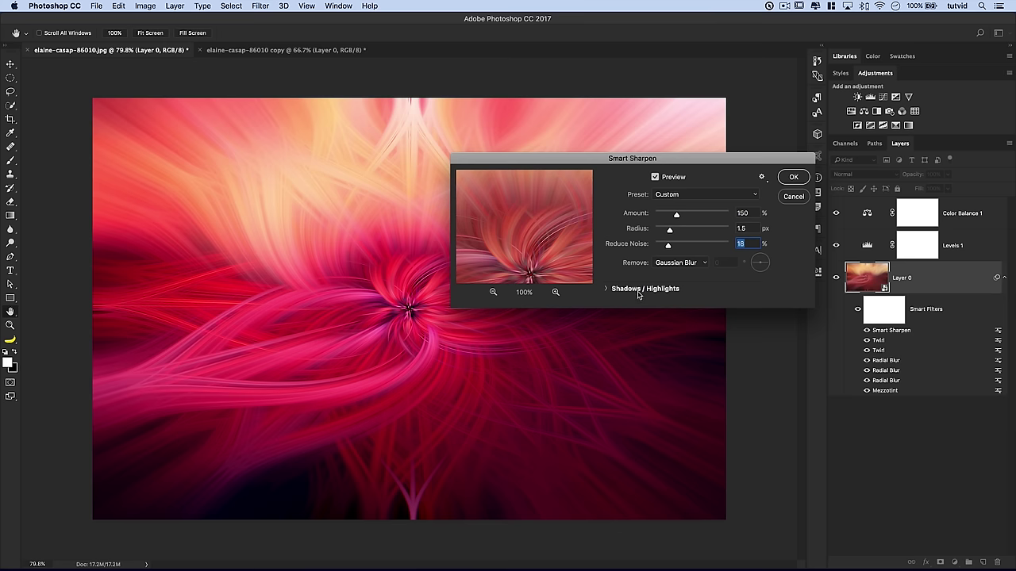
# Confirm the Smart Sharpen dialog to commit Amount 150% and Radius 1.5 px
pyautogui.click(794, 177)
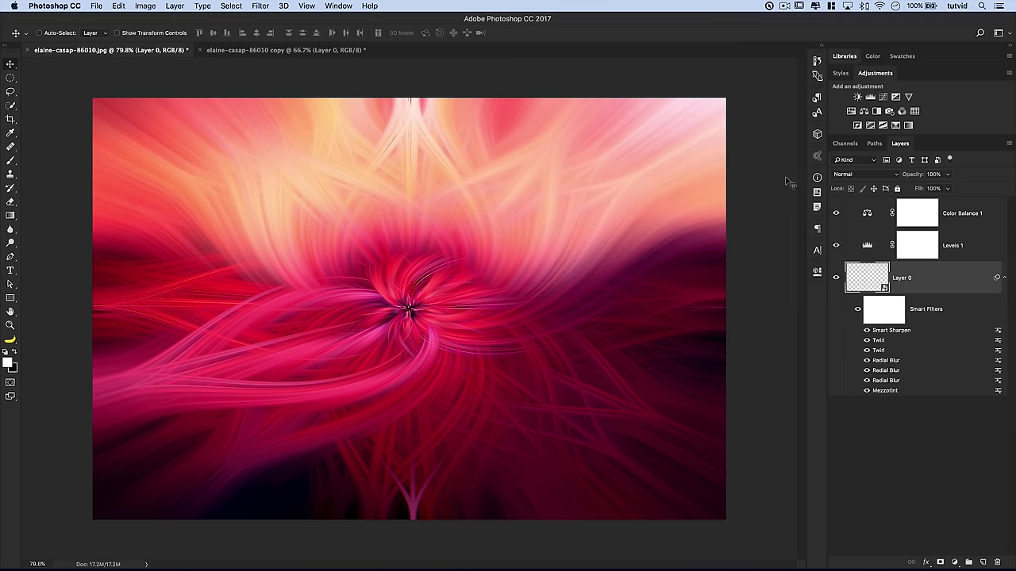